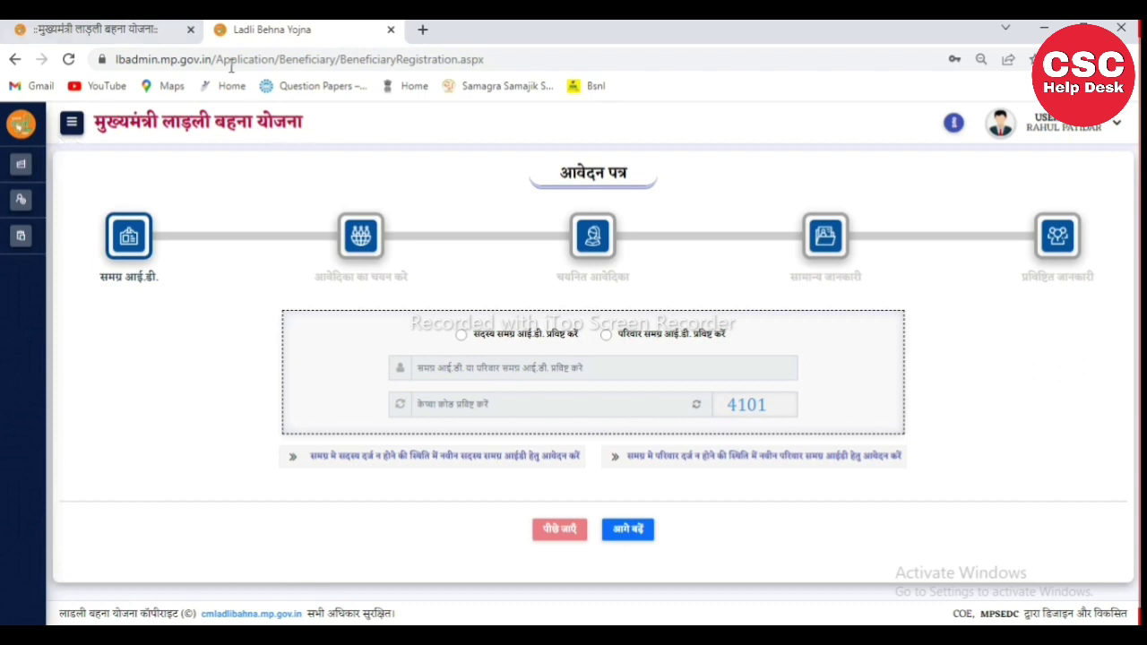
- Reload the application form from the sidebar's Apply (आवेदन भरें) item and choose member Samagra ID lookup
mouse_move(13, 296)
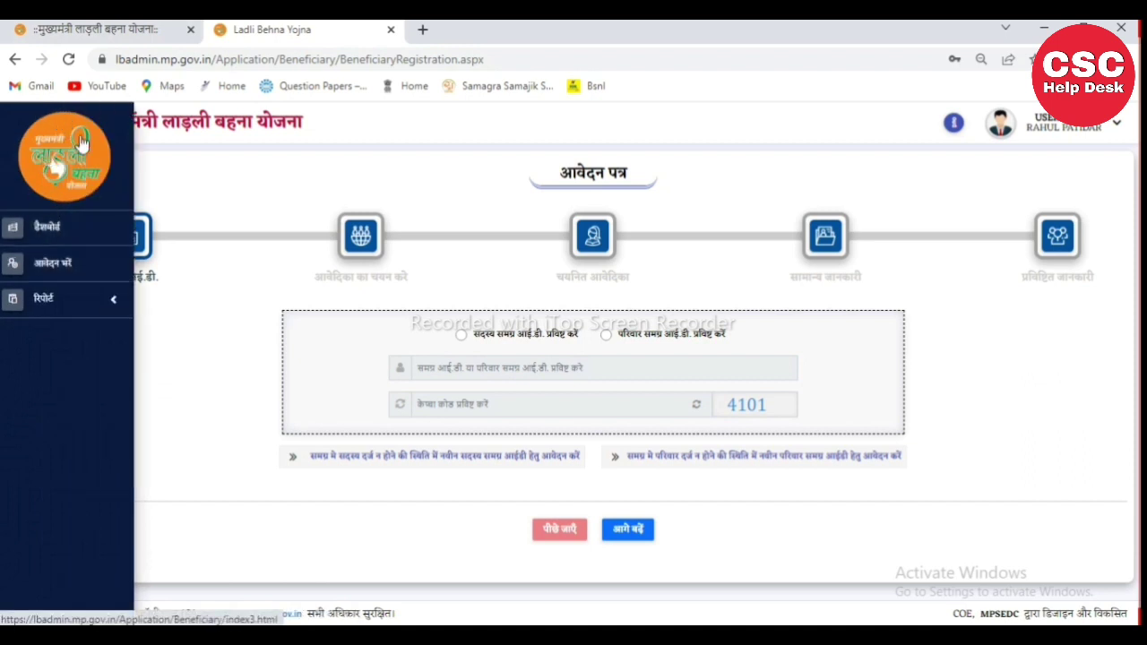
left_click(56, 269)
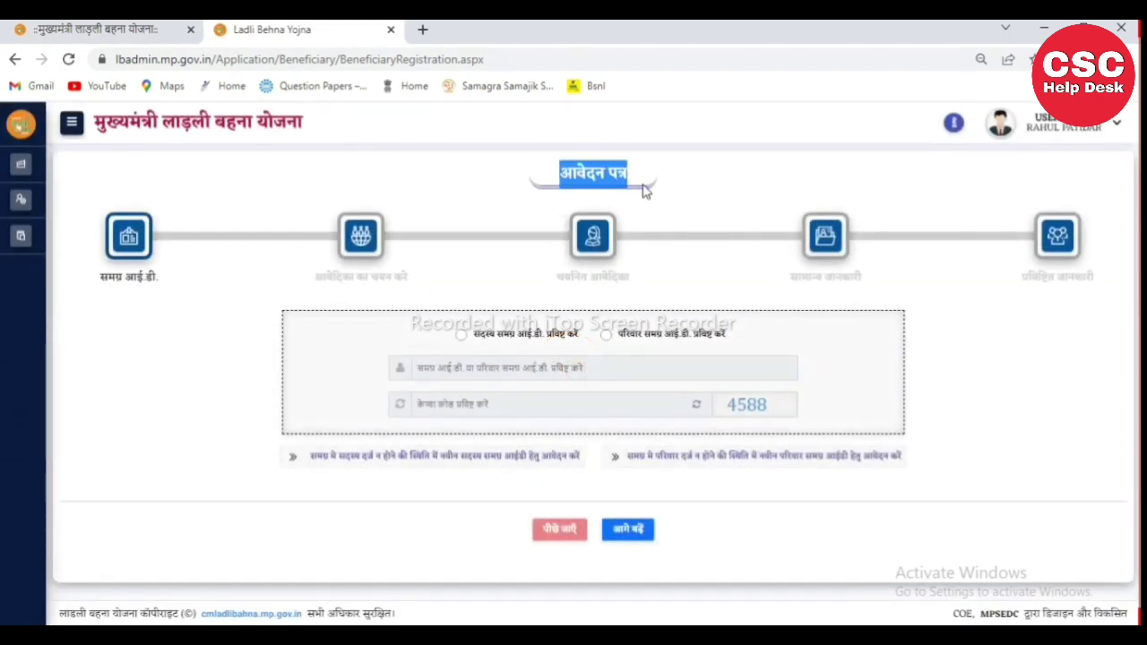
left_click_drag(475, 338, 725, 341)
left_click(581, 337)
left_click(592, 384)
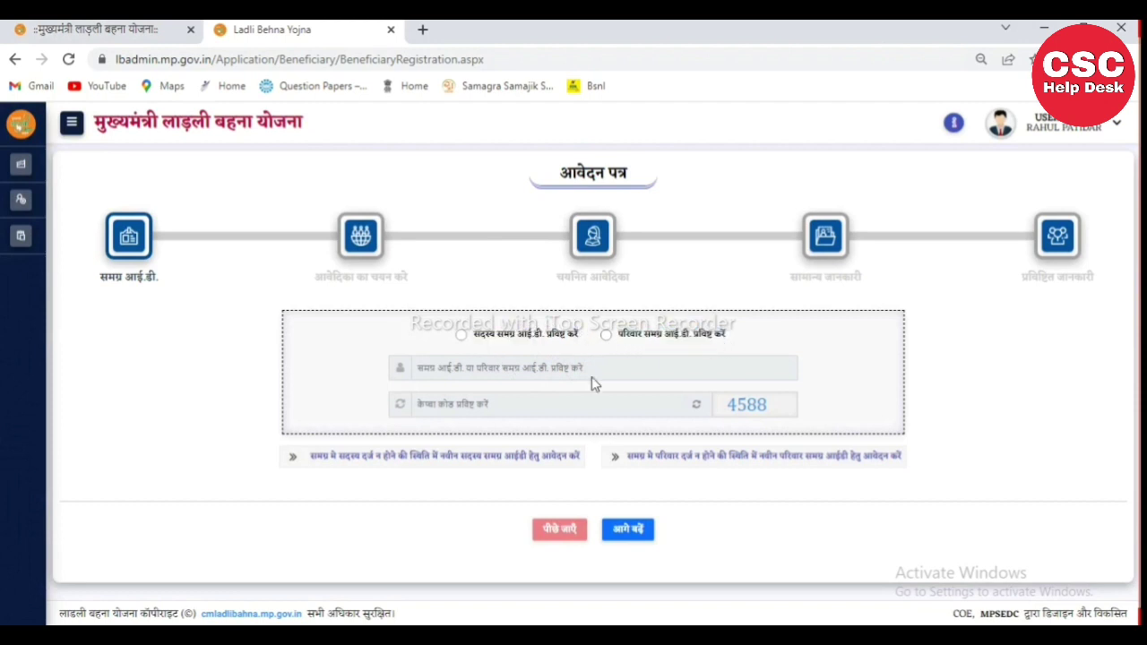
left_click(461, 337)
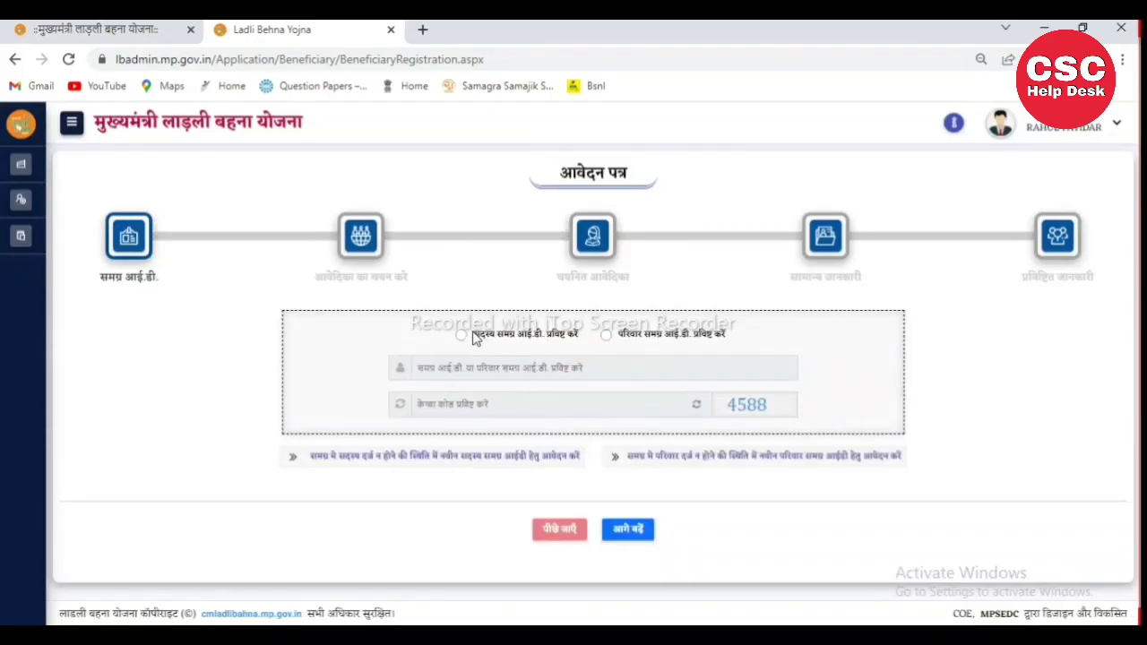
left_click_drag(474, 333, 720, 340)
- Look up by member Samagra ID, enter the captcha code, and fetch the family's Samagra records
left_click(581, 341)
left_click(711, 348)
left_click(460, 335)
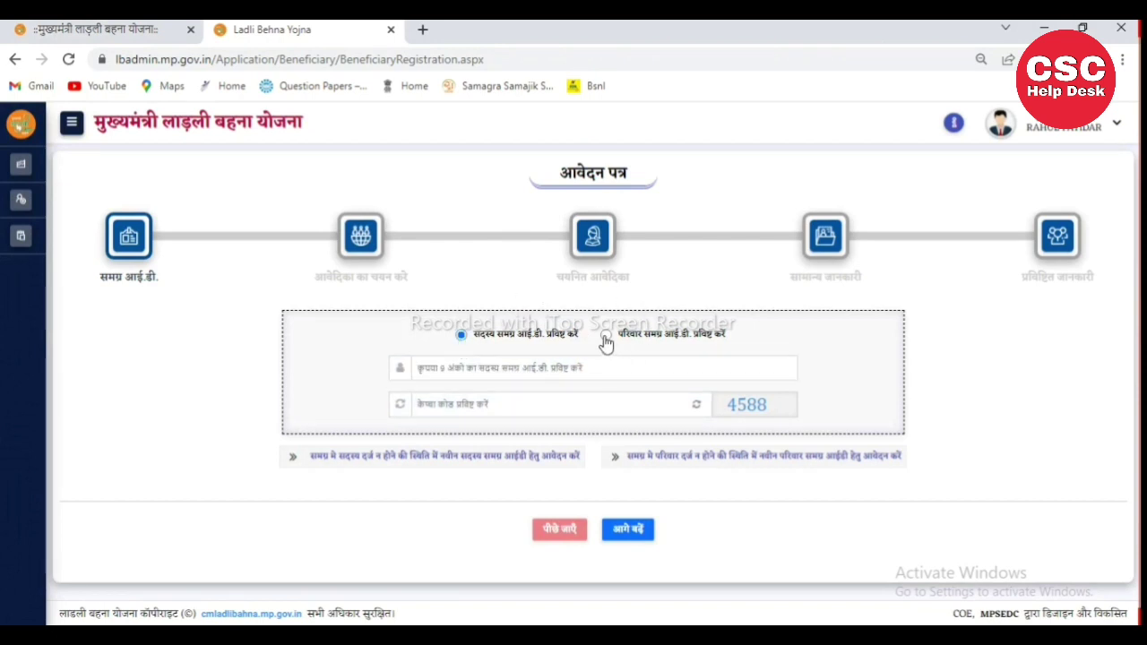
left_click(606, 339)
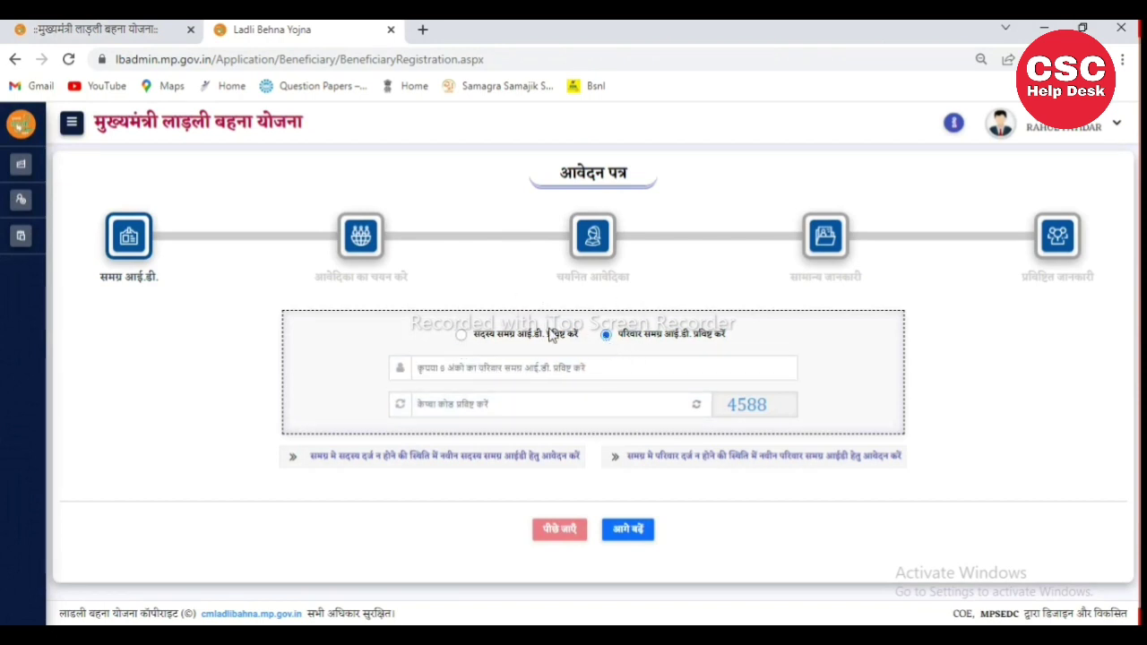
left_click(462, 336)
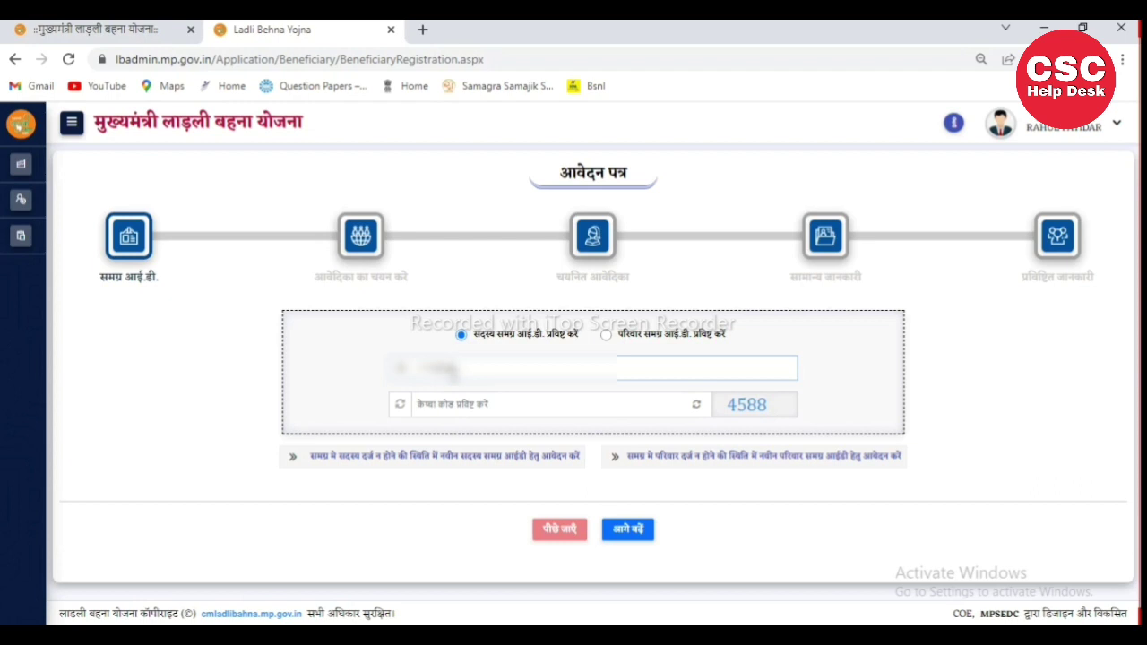
left_click(447, 413)
type("4588")
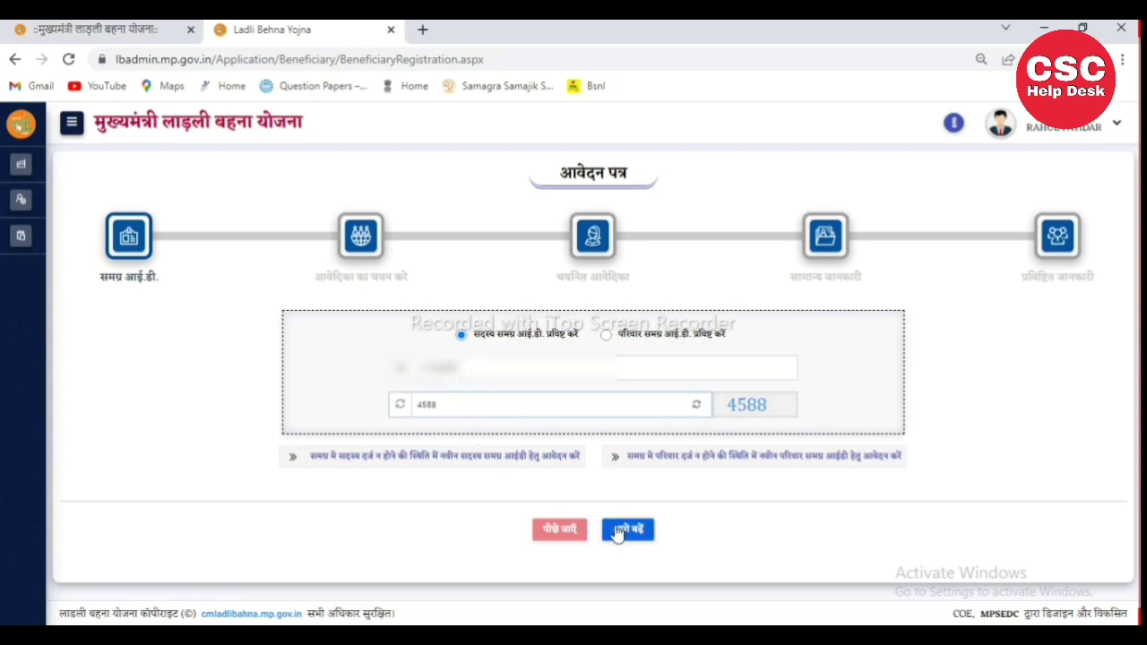
left_click(619, 531)
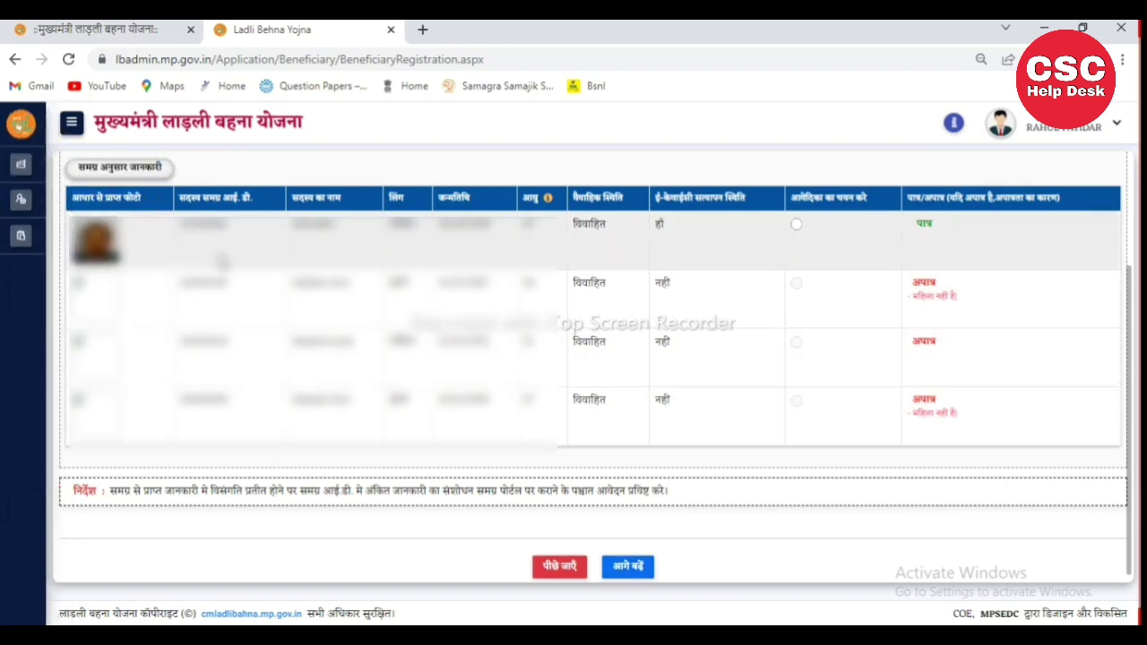
- Select the family member marked पात्र as the applicant and proceed
triple_click(201, 198)
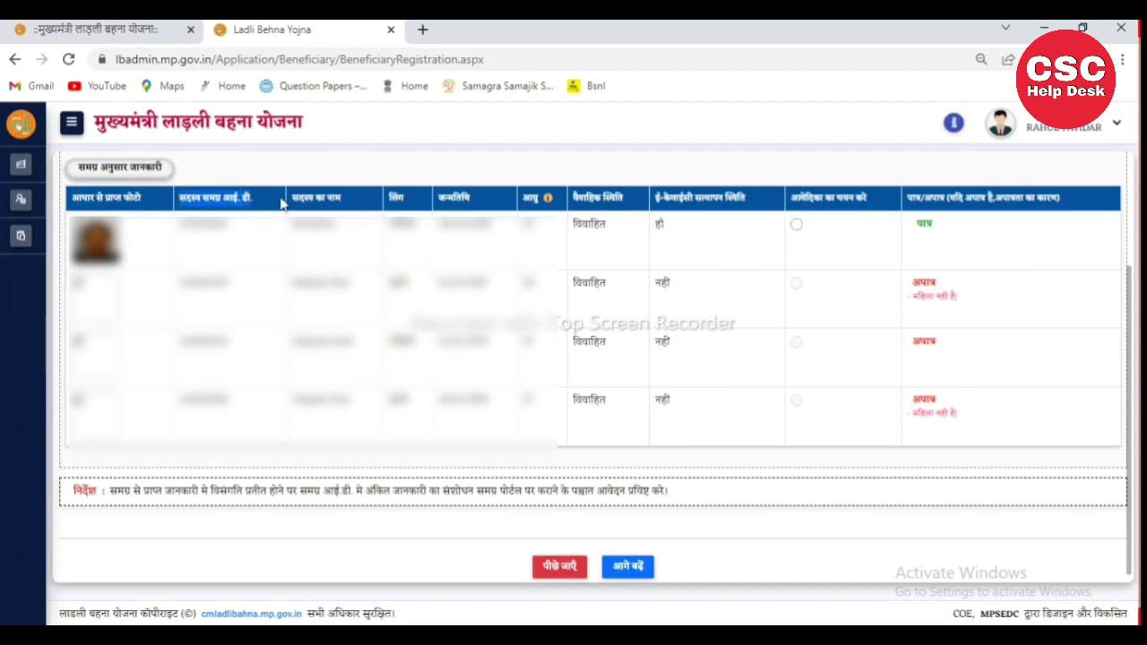
left_click_drag(293, 204, 538, 197)
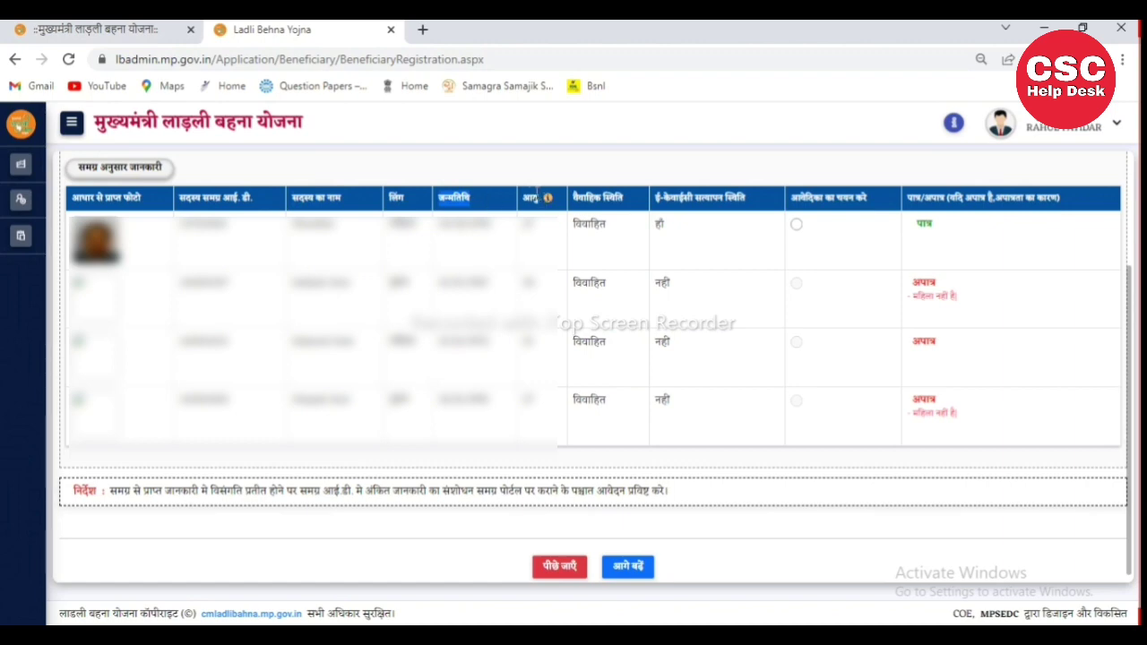
left_click(526, 197)
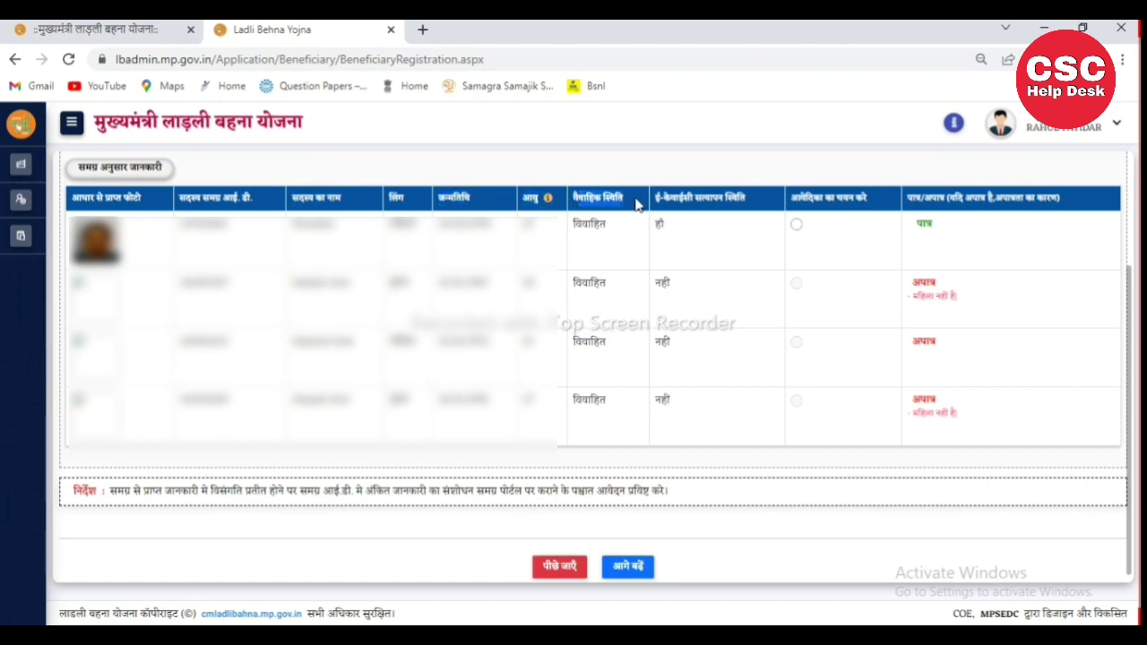
left_click_drag(659, 197, 748, 197)
left_click(753, 193)
left_click_drag(907, 208, 1075, 205)
left_click(1078, 206)
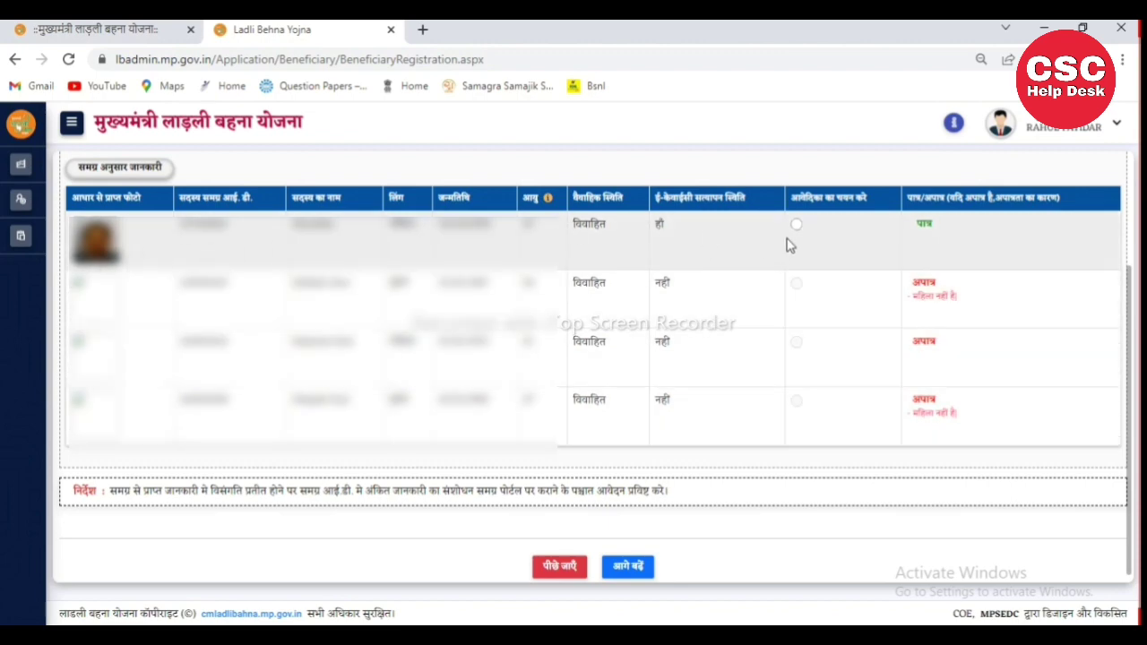
left_click(621, 569)
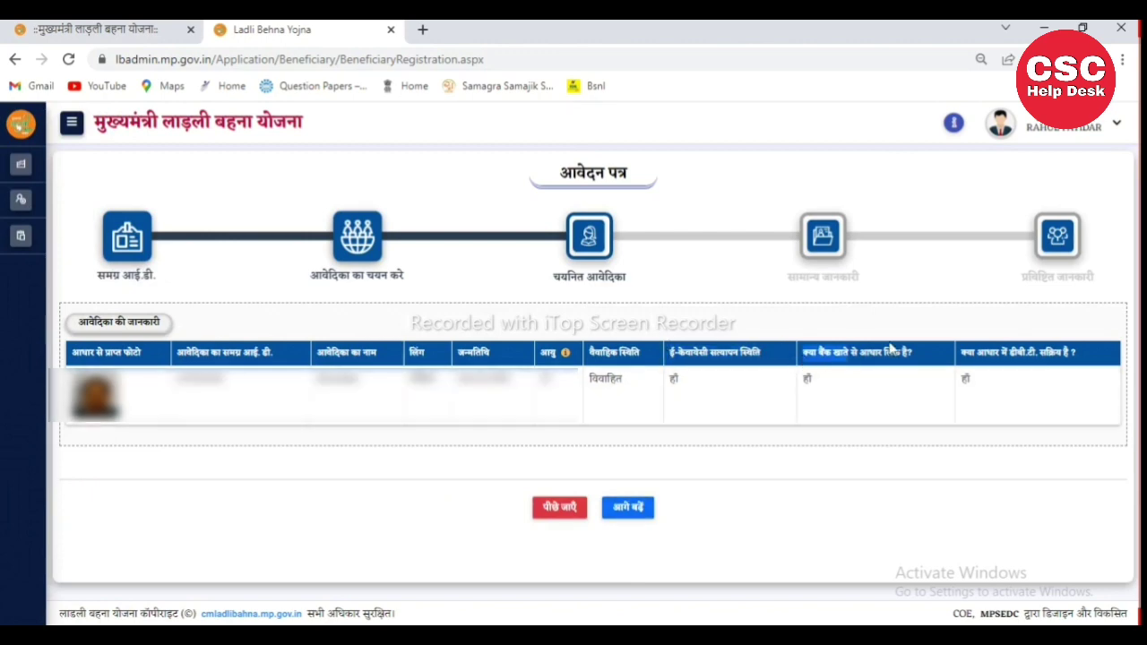
- Check that bank-Aadhaar linking and DBT status are both हाँ, then continue
double_click(806, 379)
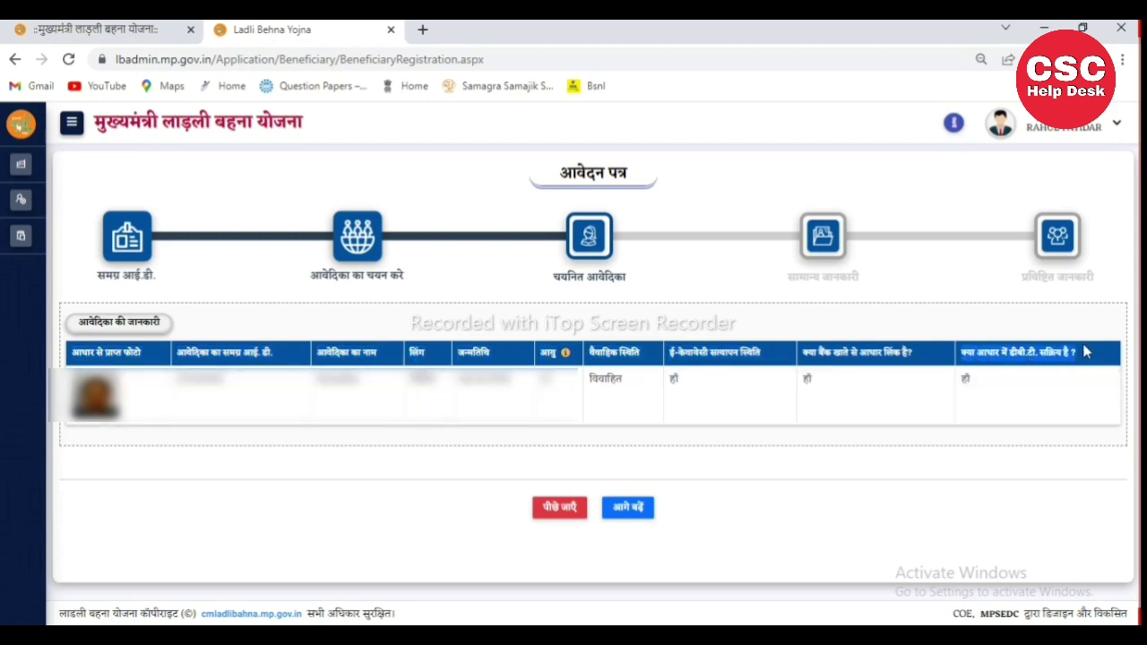
left_click(996, 388)
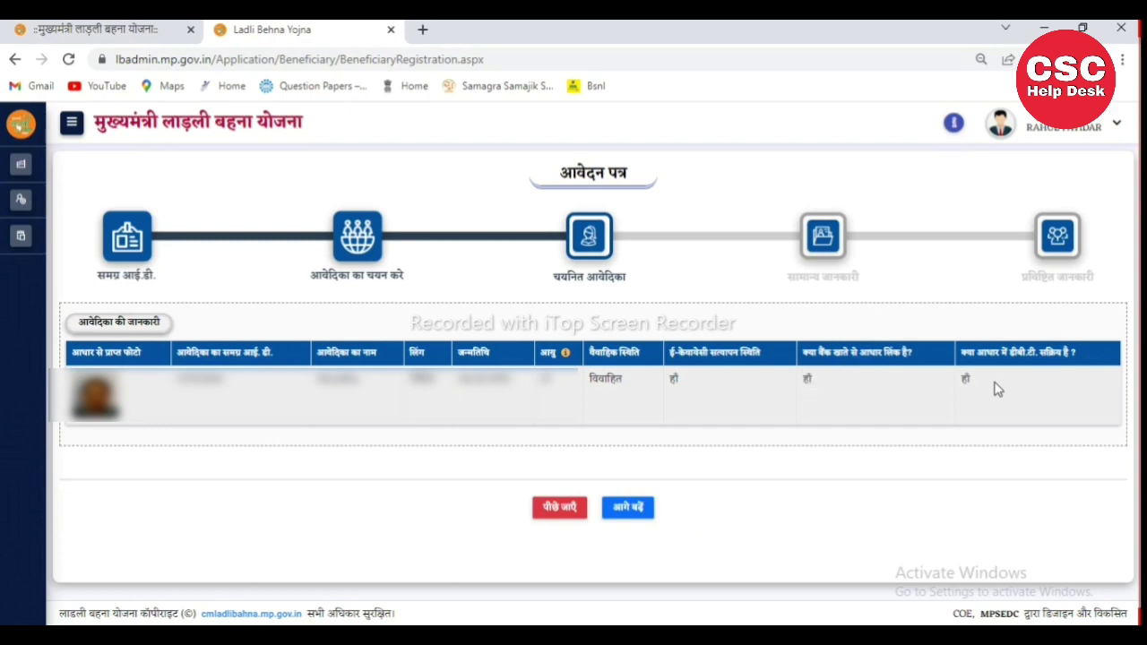
double_click(963, 381)
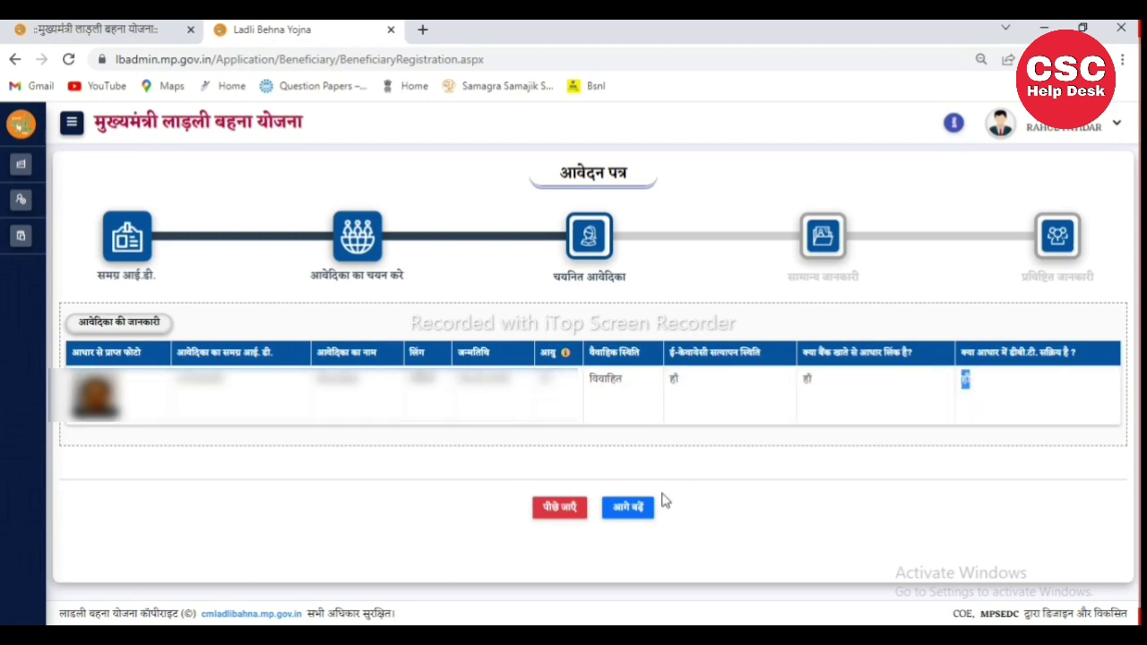
left_click(627, 507)
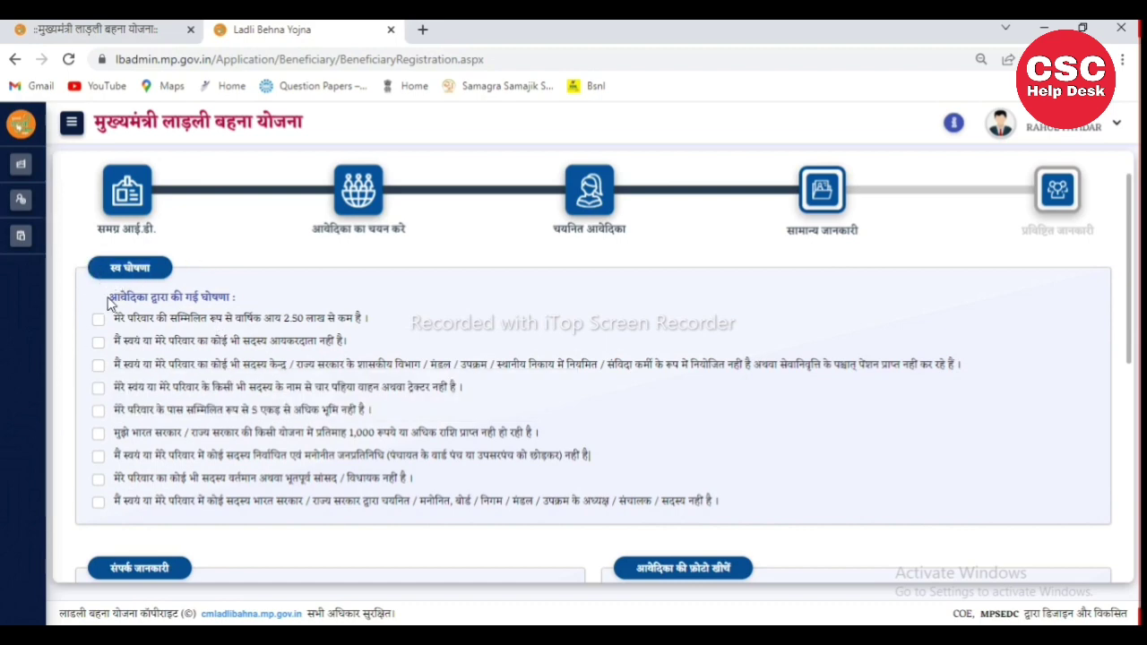
- Tick the declarations on income under 2.50 lakh, no income tax, no government job, no four-wheeler, under 5 acres
left_click_drag(107, 303, 238, 305)
left_click(238, 306)
left_click(98, 320)
left_click(98, 342)
left_click(98, 364)
left_click(97, 388)
left_click(99, 410)
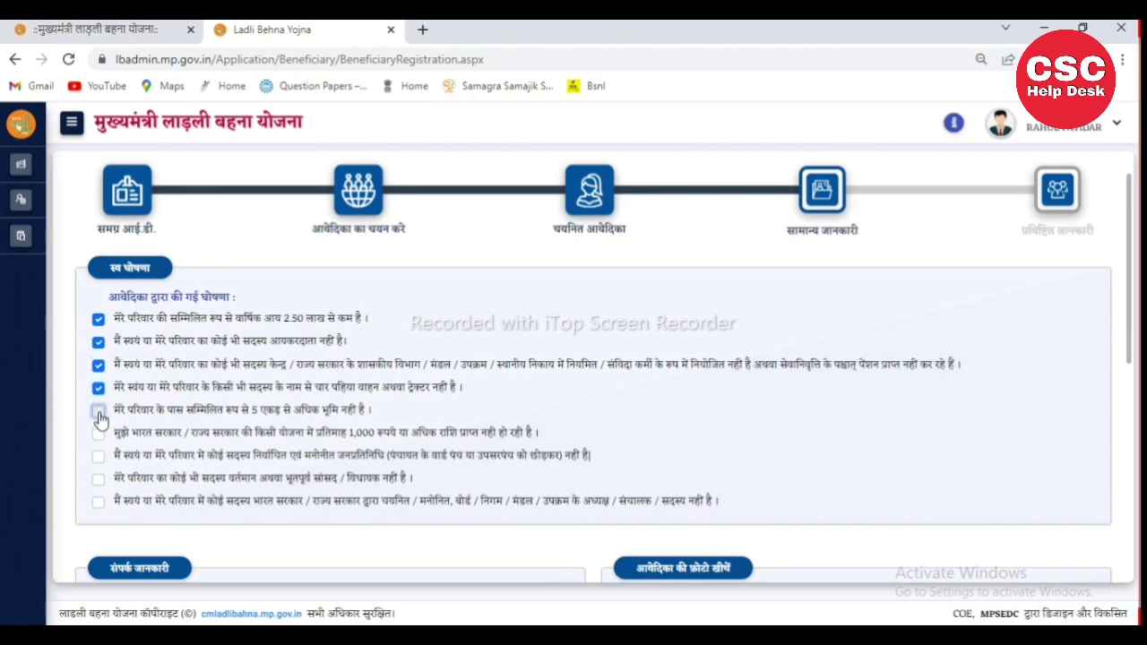
- Tick the remaining declarations on scheme payments, elected representatives, MP/MLA and board office holders
left_click(99, 433)
left_click(99, 455)
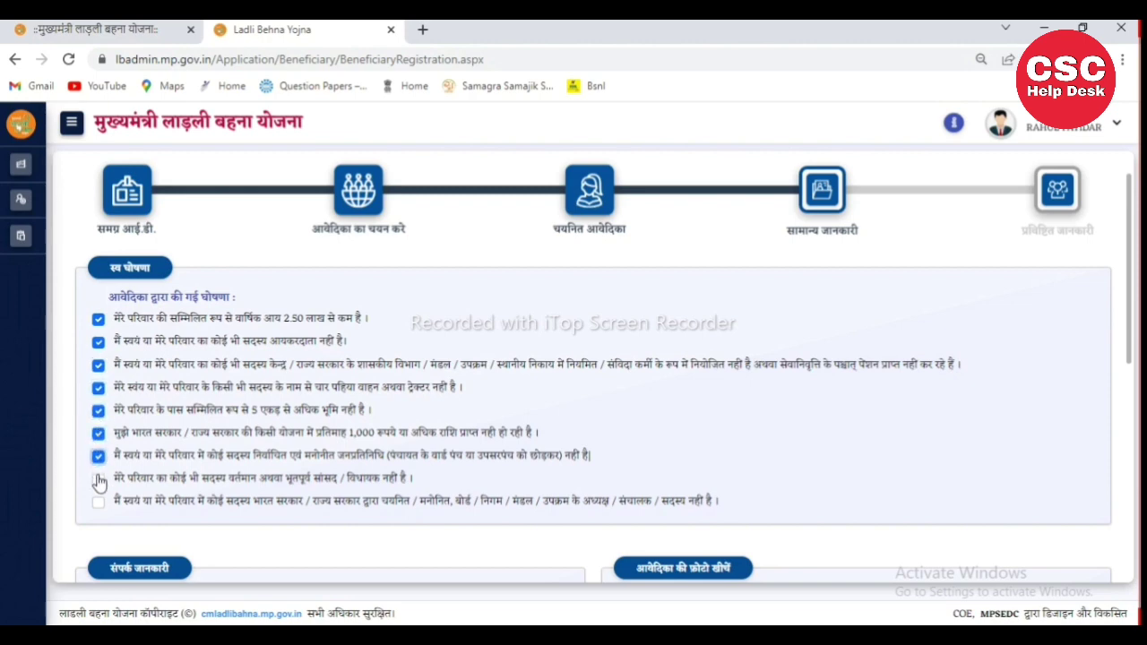
left_click(99, 478)
left_click(99, 507)
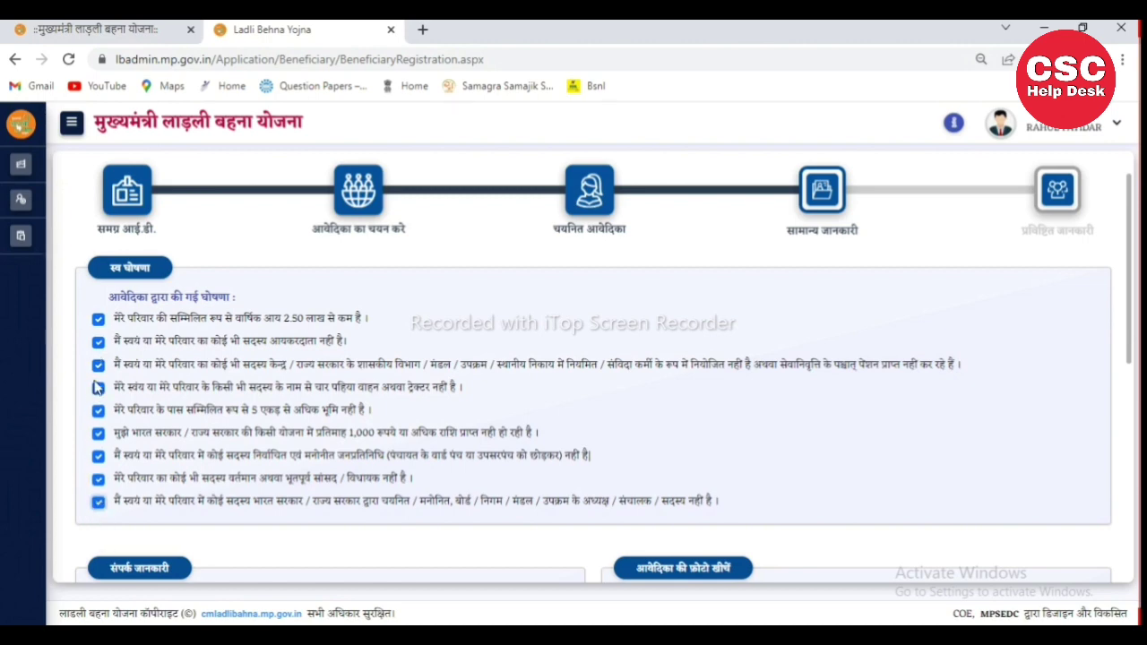
left_click(99, 386)
left_click_drag(1128, 361, 1138, 513)
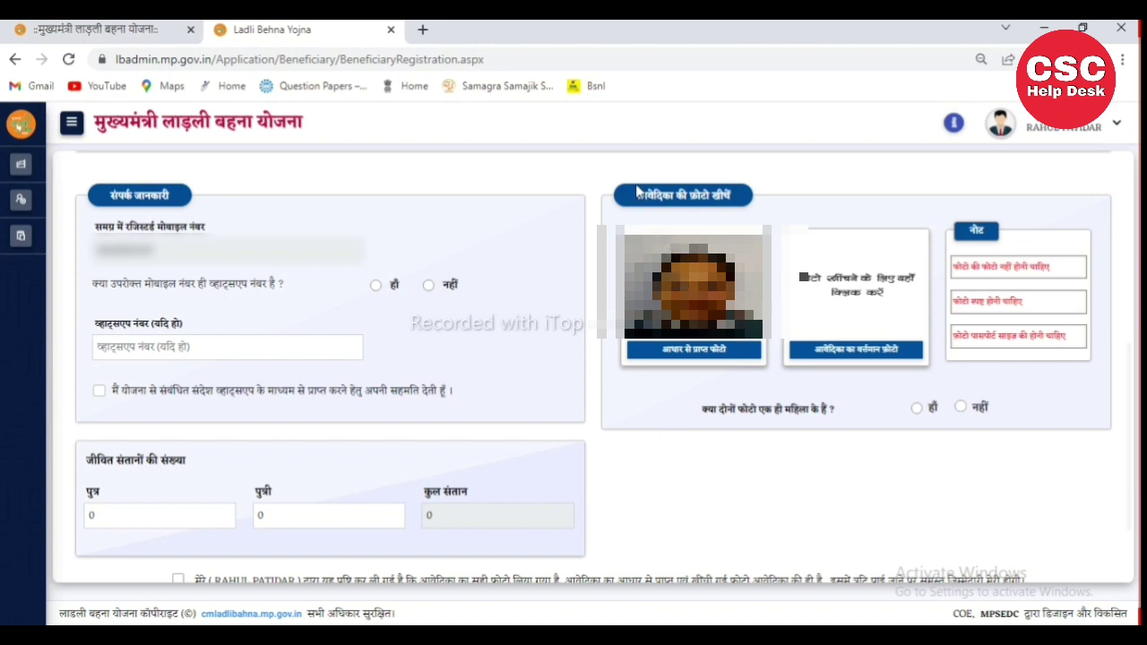
- Open the camera popup from the applicant's current-photo box
left_click_drag(636, 191, 751, 199)
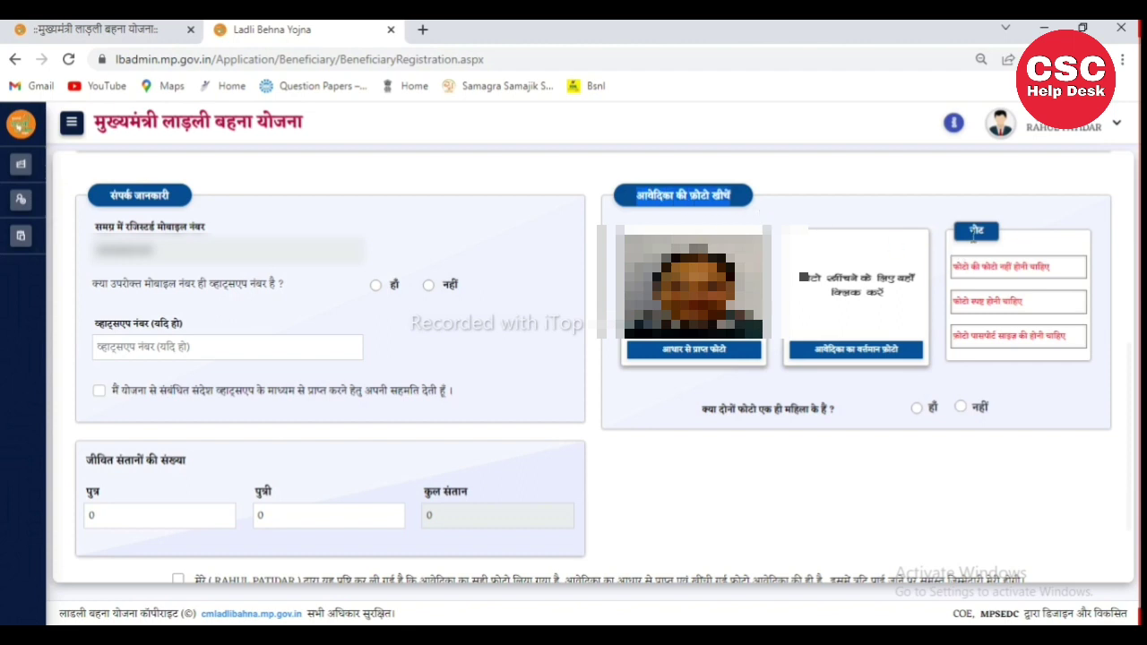
left_click(976, 233)
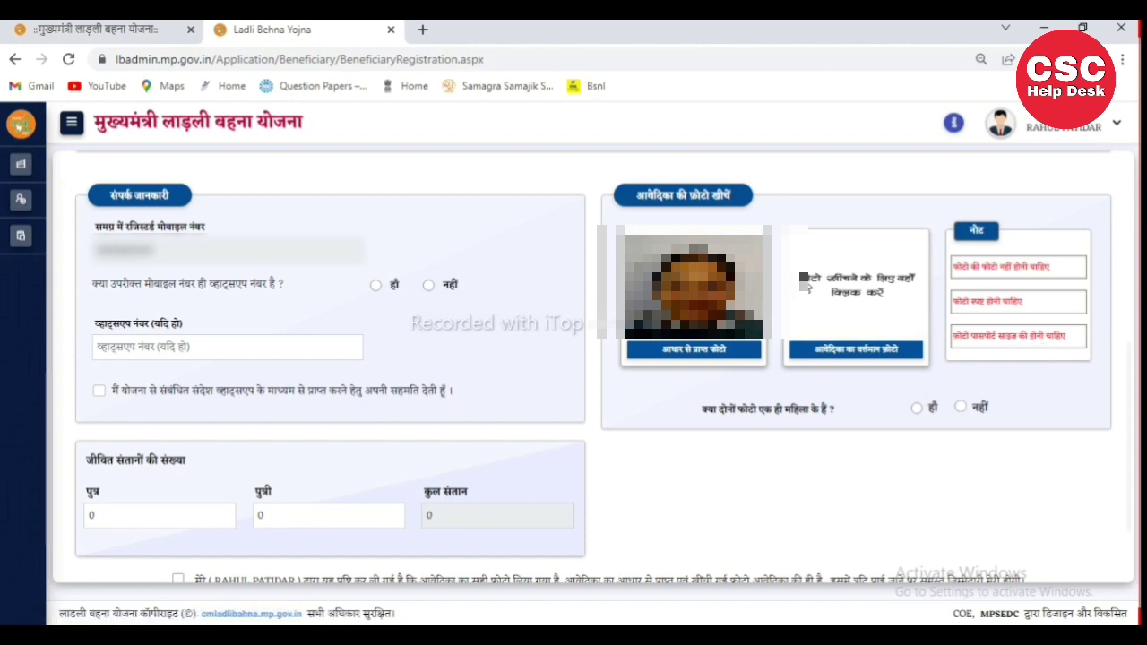
left_click(853, 355)
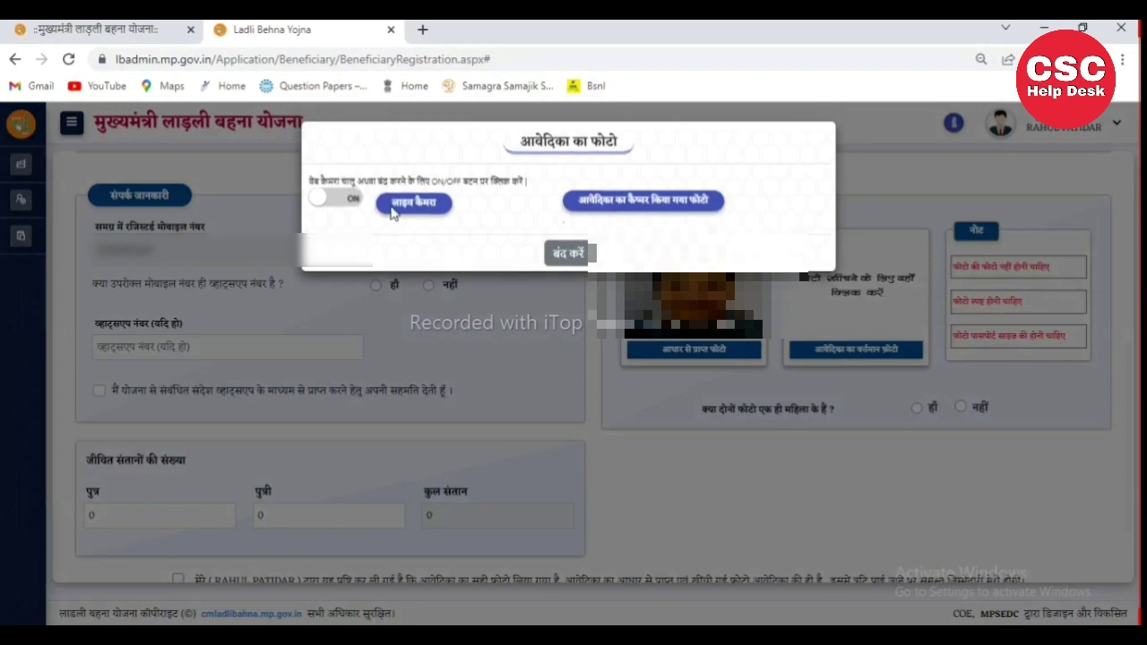
- Capture a live webcam photo of the applicant and upload it to the form
left_click(355, 200)
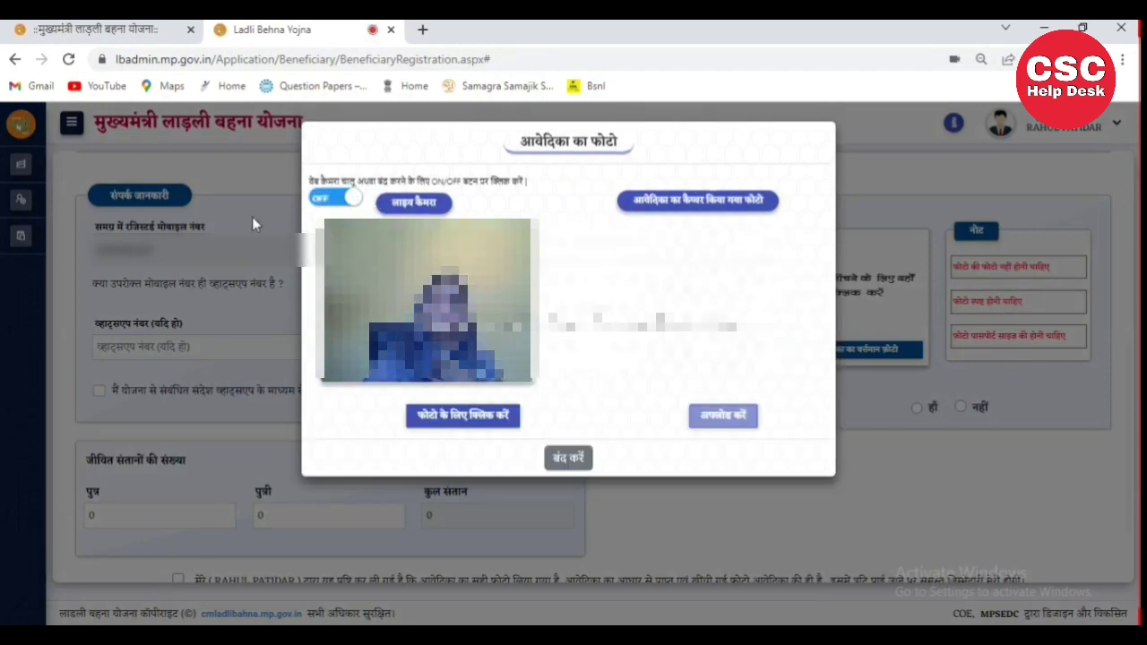
left_click(465, 418)
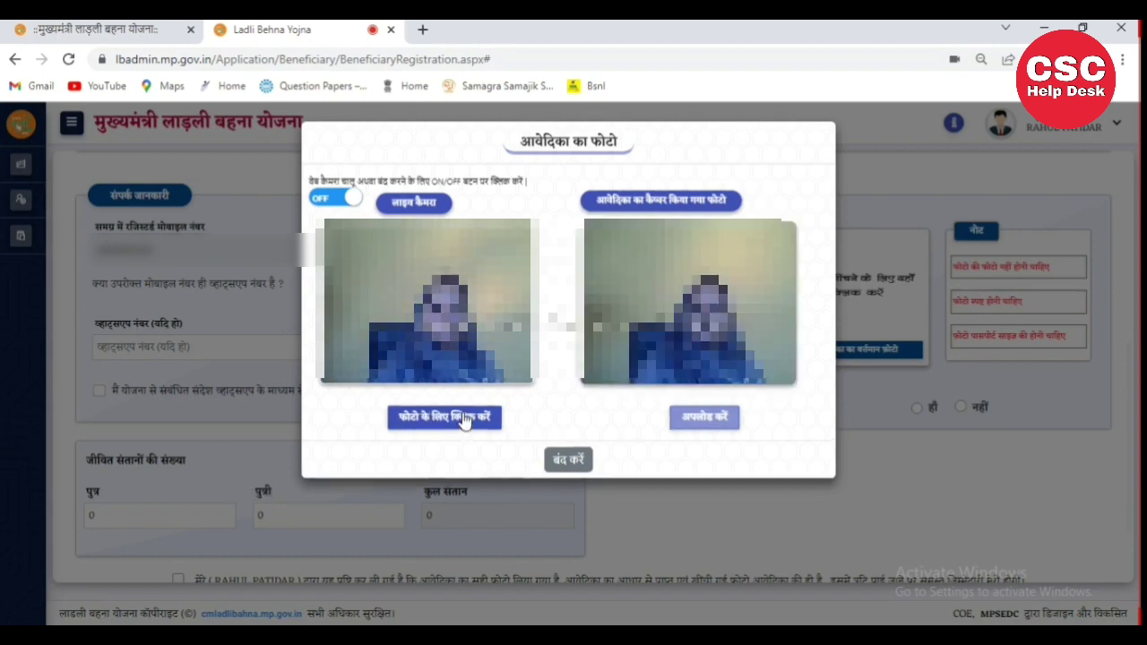
left_click(712, 417)
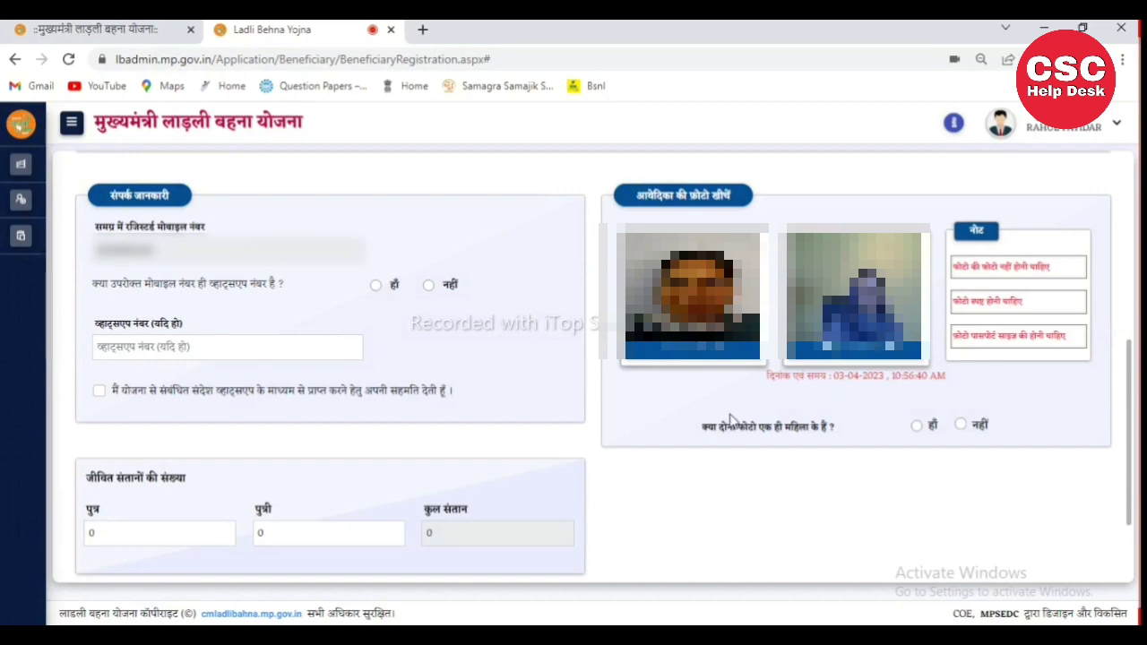
- Answer हाँ that both photos show the same woman
left_click_drag(702, 429, 835, 428)
left_click(911, 437)
left_click(918, 427)
- Mark the registered mobile as not a WhatsApp number and consent to WhatsApp messages
left_click_drag(93, 226, 230, 230)
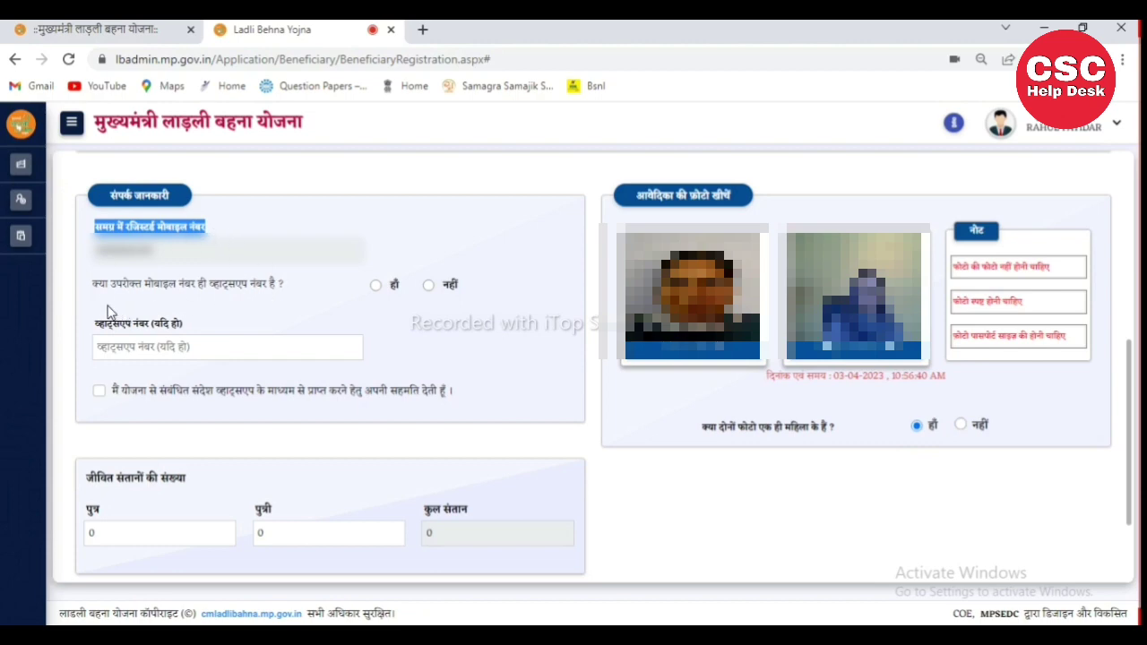
left_click_drag(94, 287, 275, 288)
left_click(298, 299)
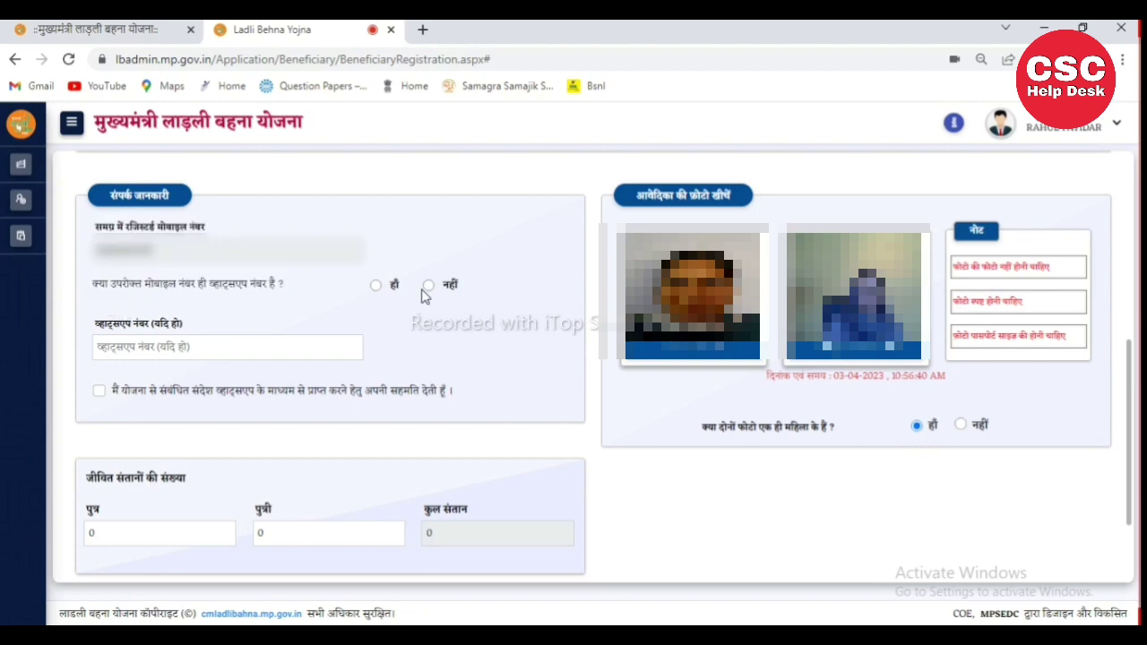
left_click(377, 286)
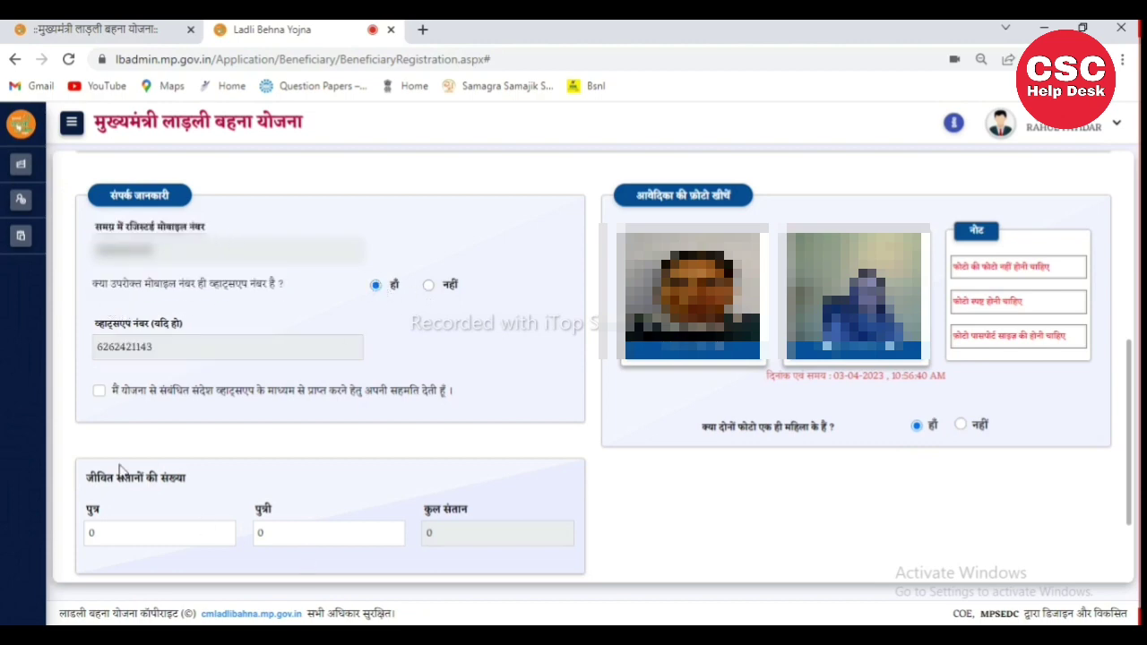
key("Right")
left_click(107, 349)
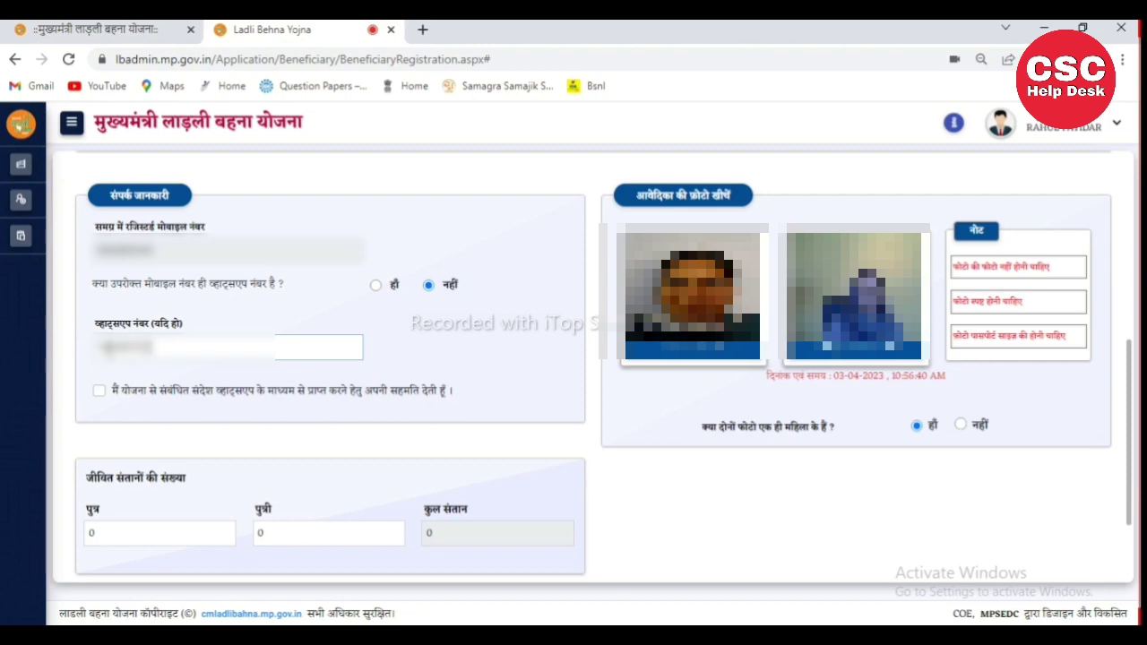
left_click(99, 391)
- Review the living children section's पुत्र, पुत्री and कुल संतान count fields
left_click_drag(88, 478, 186, 484)
left_click(226, 487)
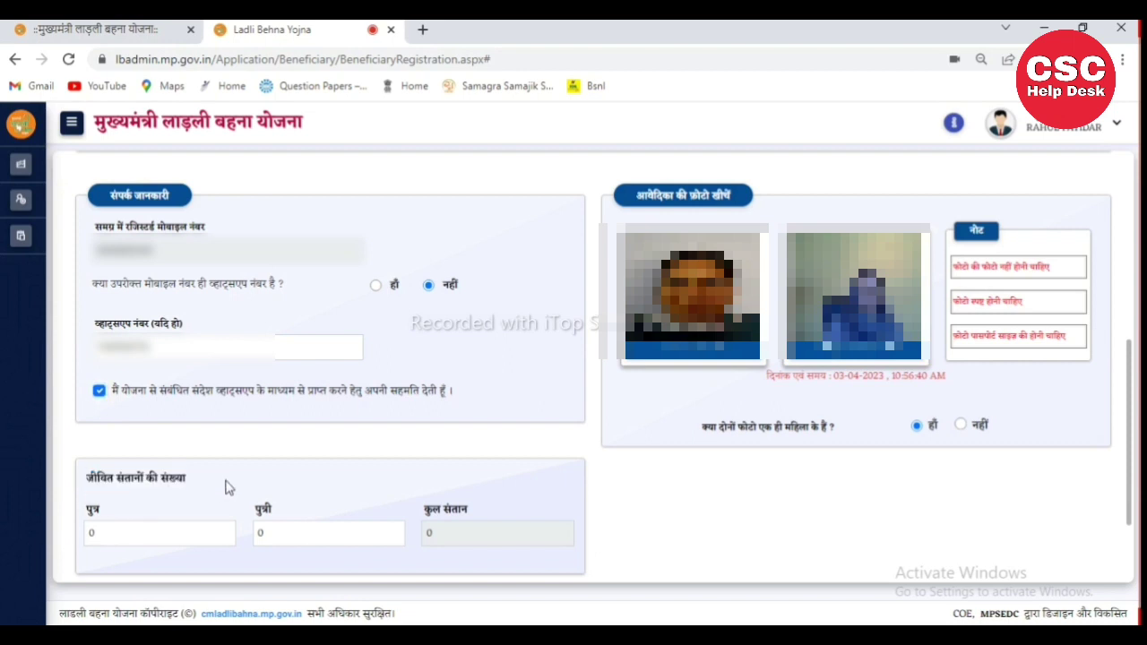
double_click(95, 510)
left_click(99, 542)
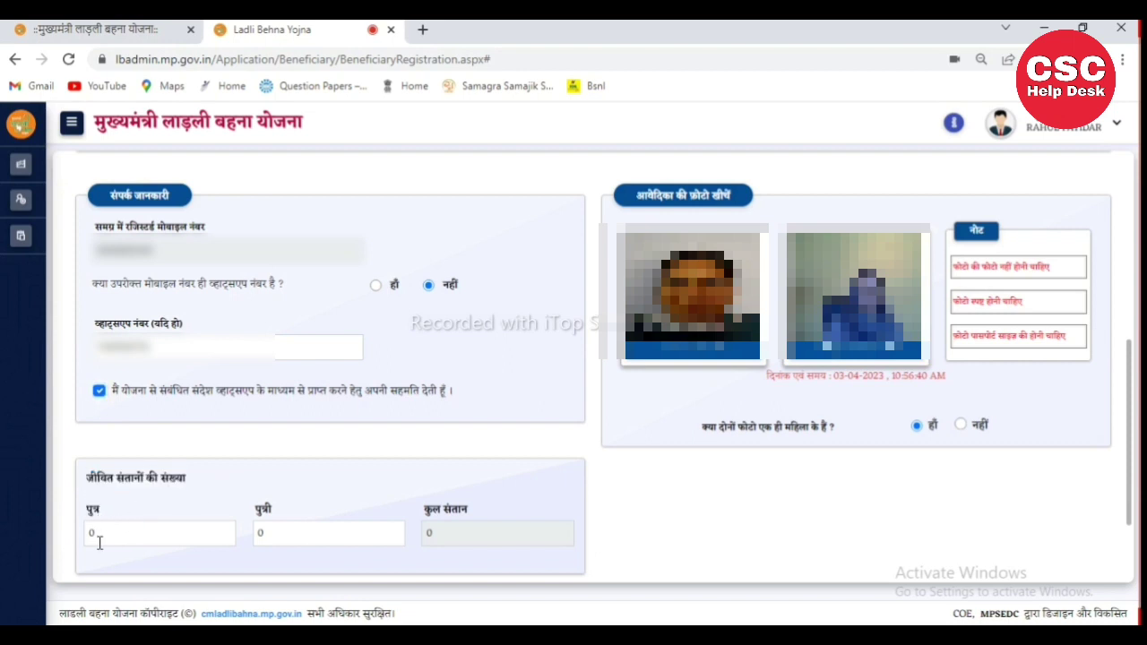
double_click(263, 510)
left_click(270, 543)
left_click_drag(417, 518, 479, 519)
left_click(480, 519)
- Tick the operator's declaration that the applicant's correct, Aadhaar-matched photo was taken
scroll(538, 565, "down", 2)
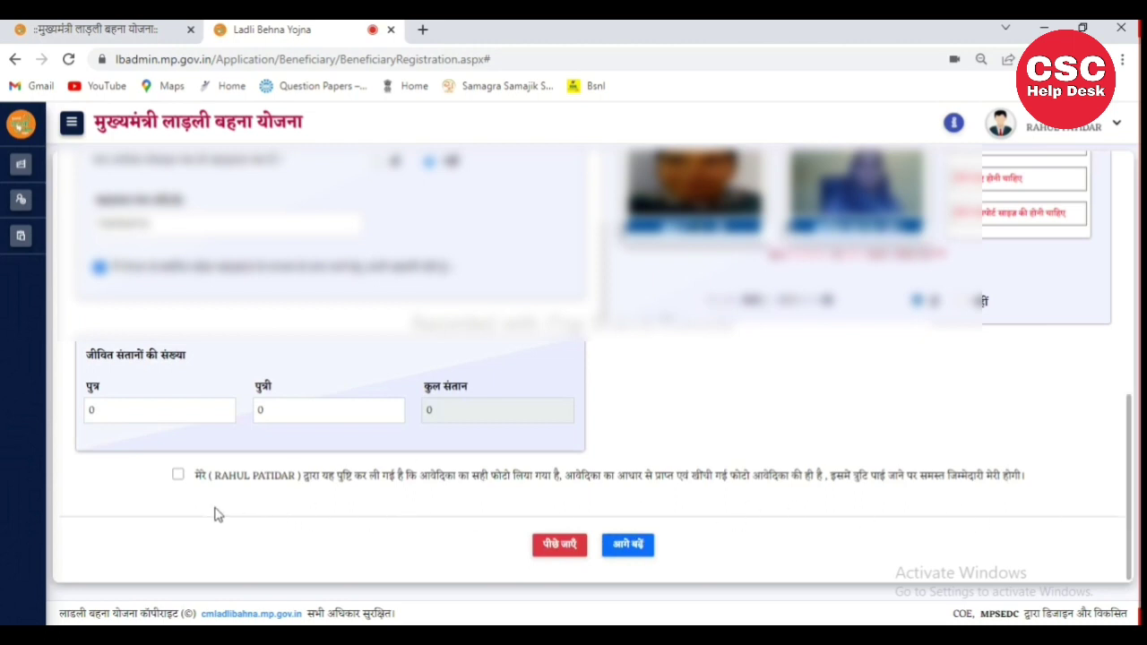
left_click(179, 474)
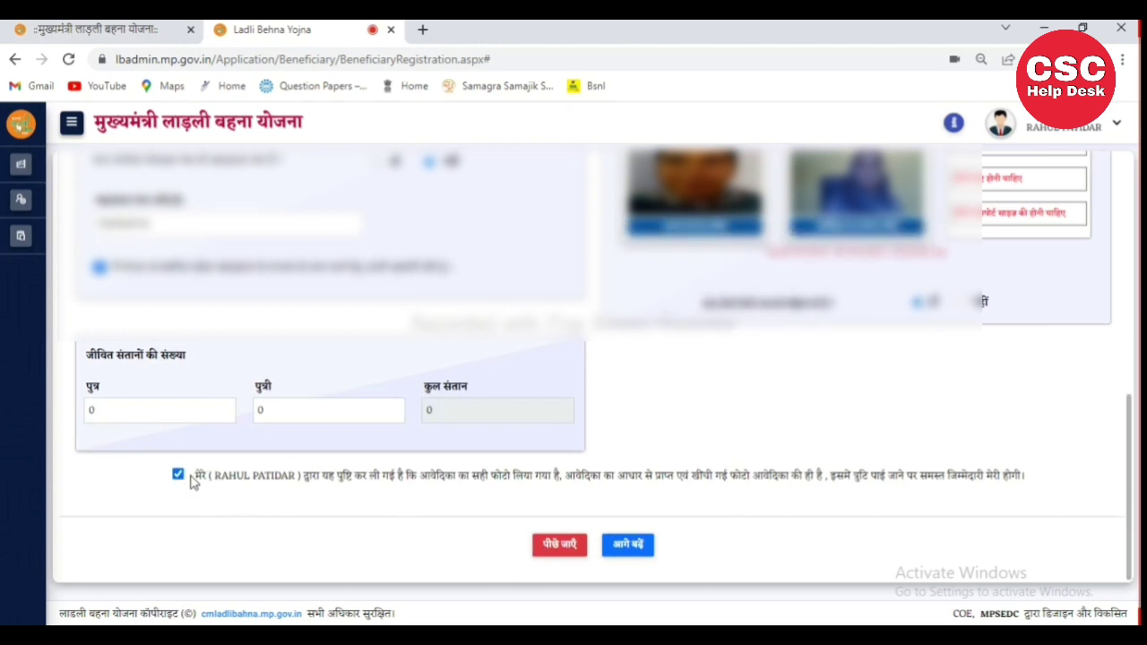
left_click_drag(191, 481, 820, 476)
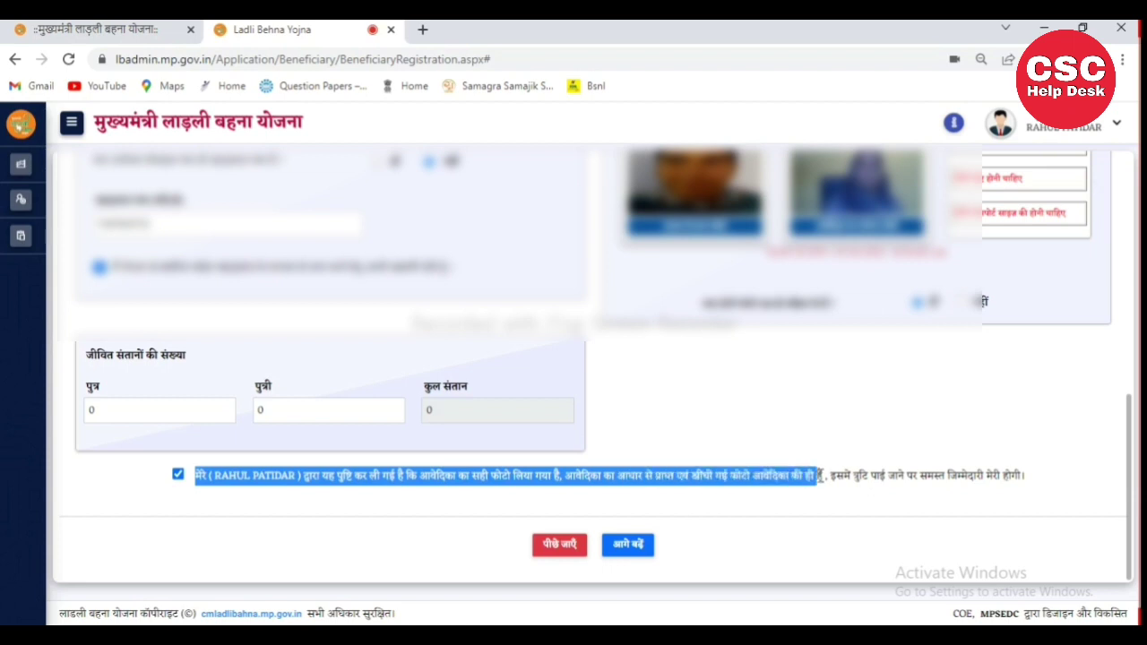
triple_click(821, 476)
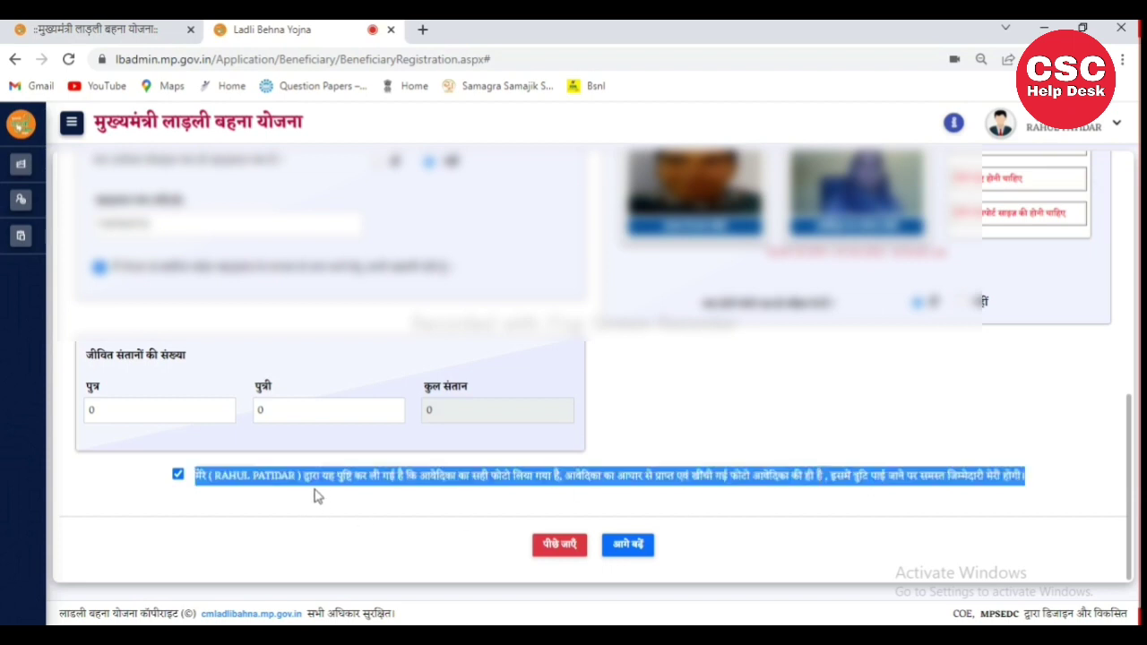
left_click(819, 492)
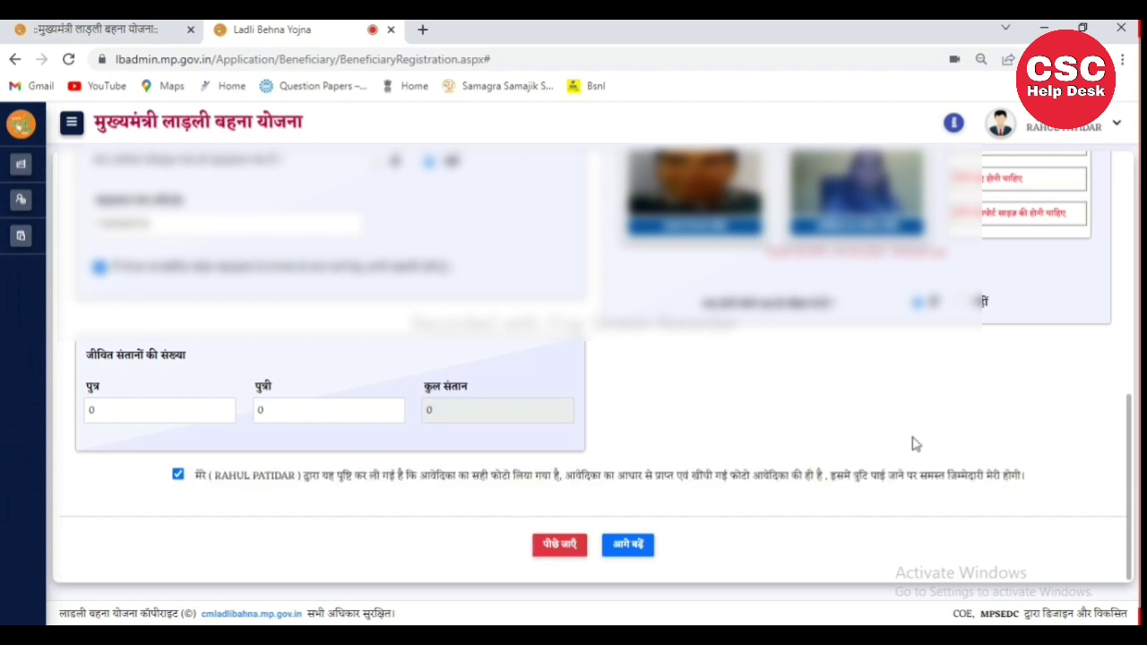
- Continue to the self-declaration step and accept the applicant's declaration
left_click(627, 545)
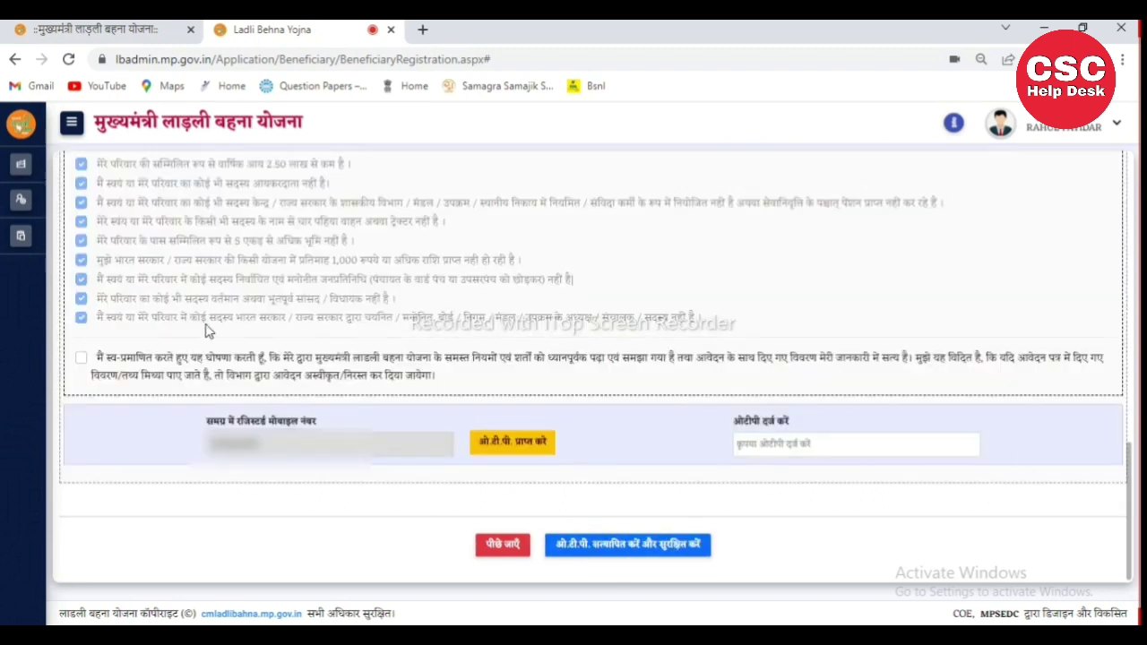
left_click(81, 358)
- Request an OTP to the applicant's registered mobile and close the OTP-sent alert
left_click(504, 447)
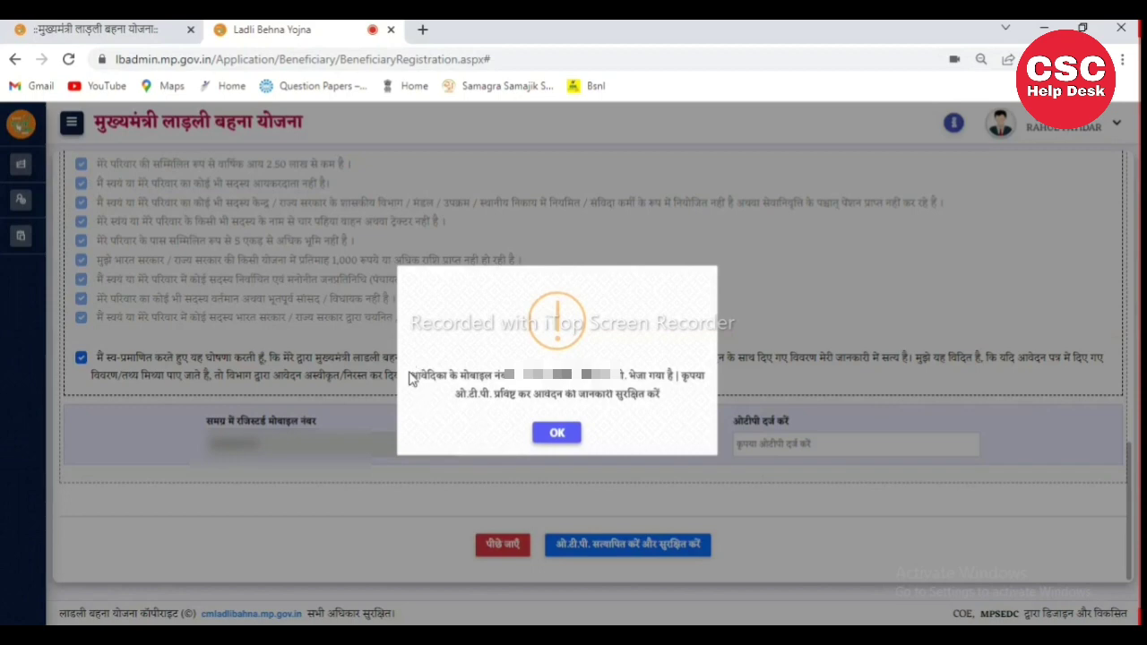
triple_click(683, 402)
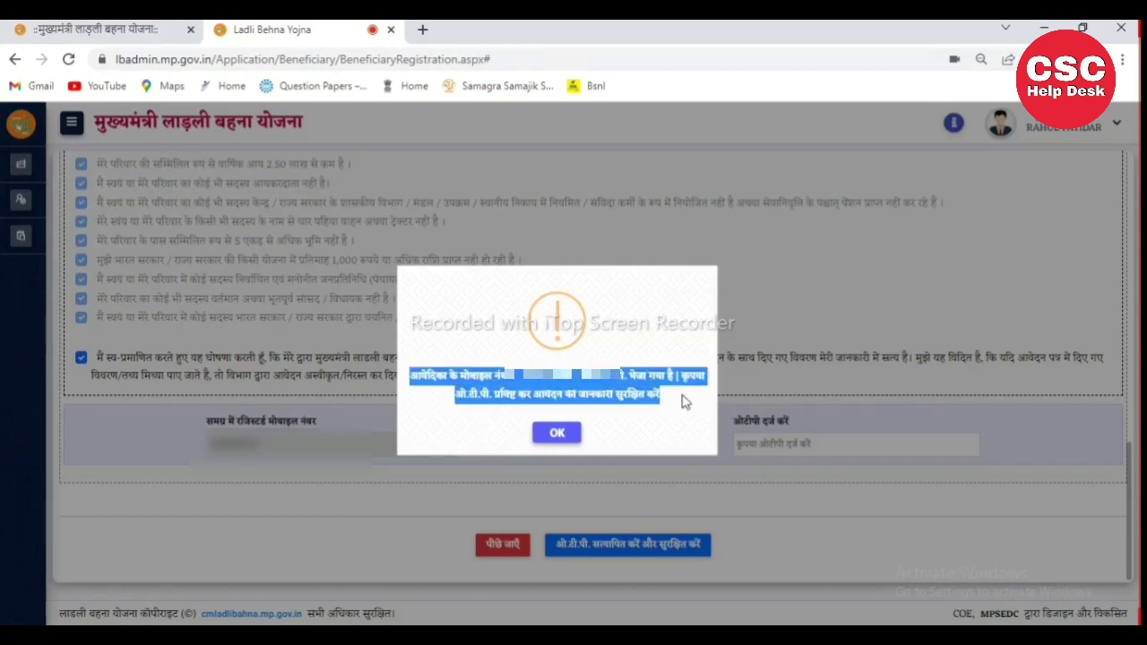
left_click(683, 401)
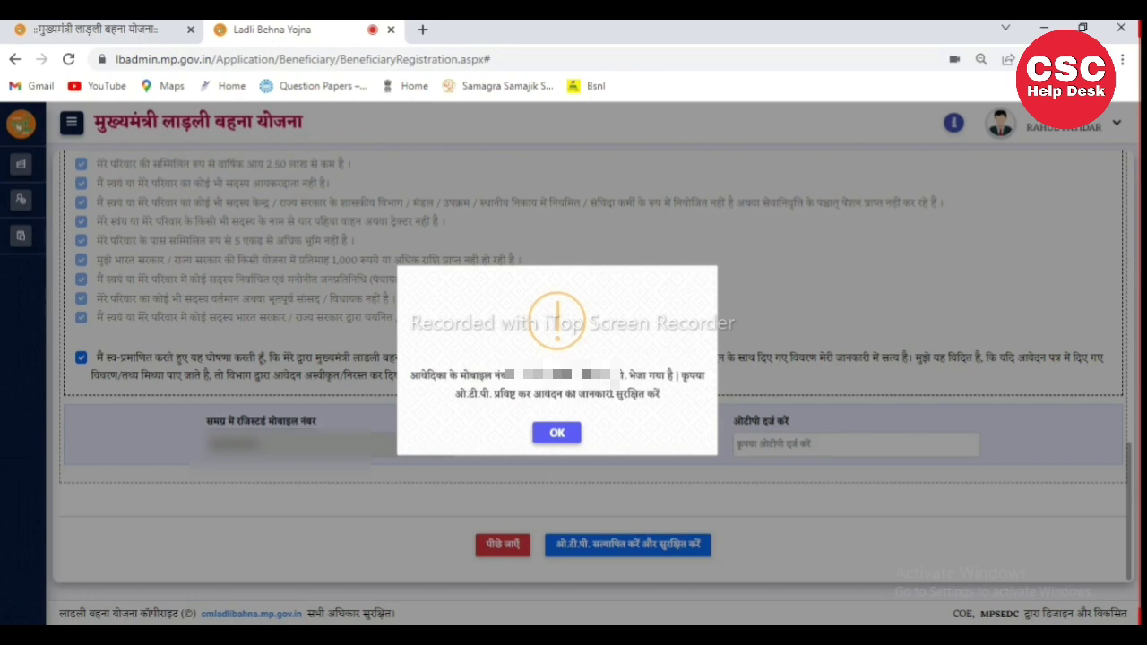
left_click(556, 434)
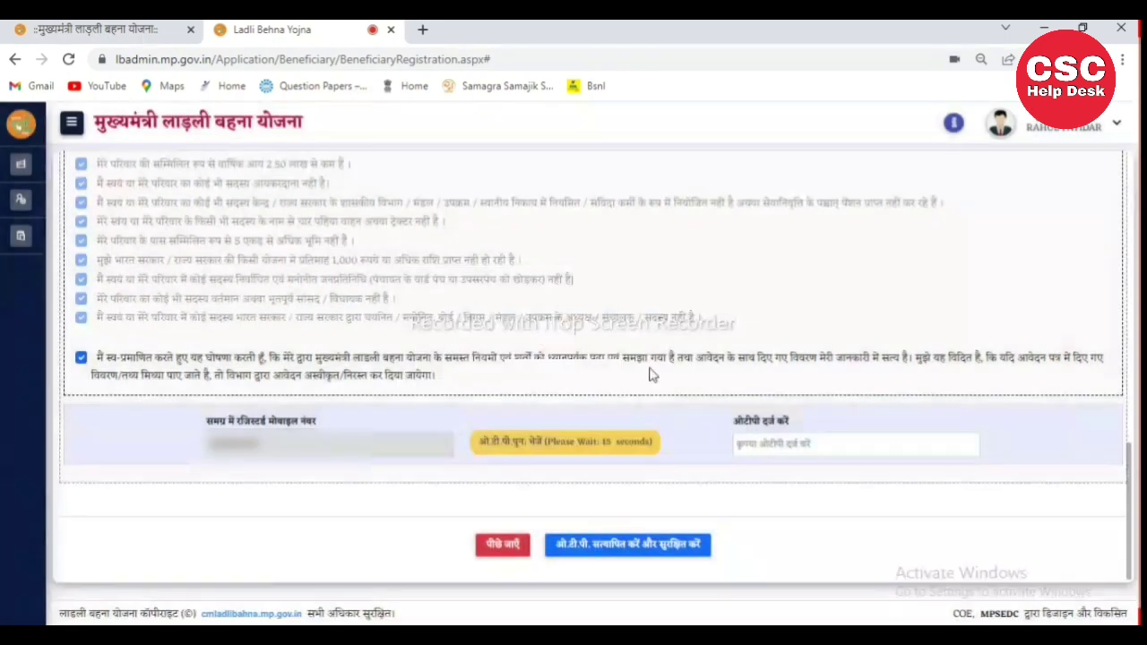
- Enter the received OTP code and submit it for verification and saving
left_click(733, 447)
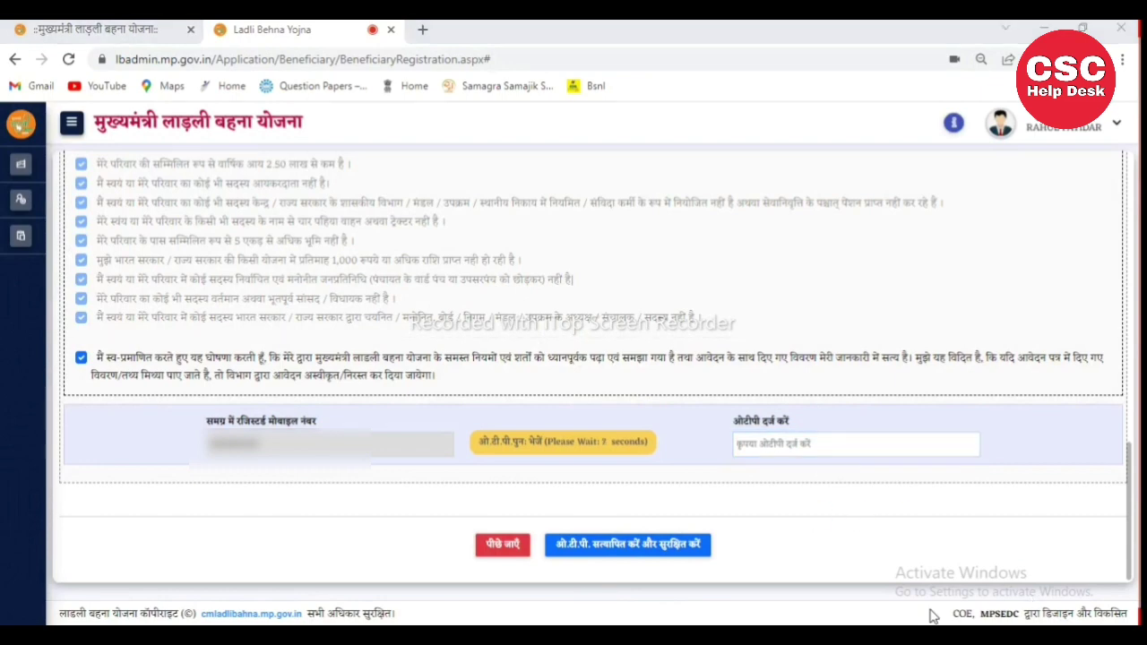
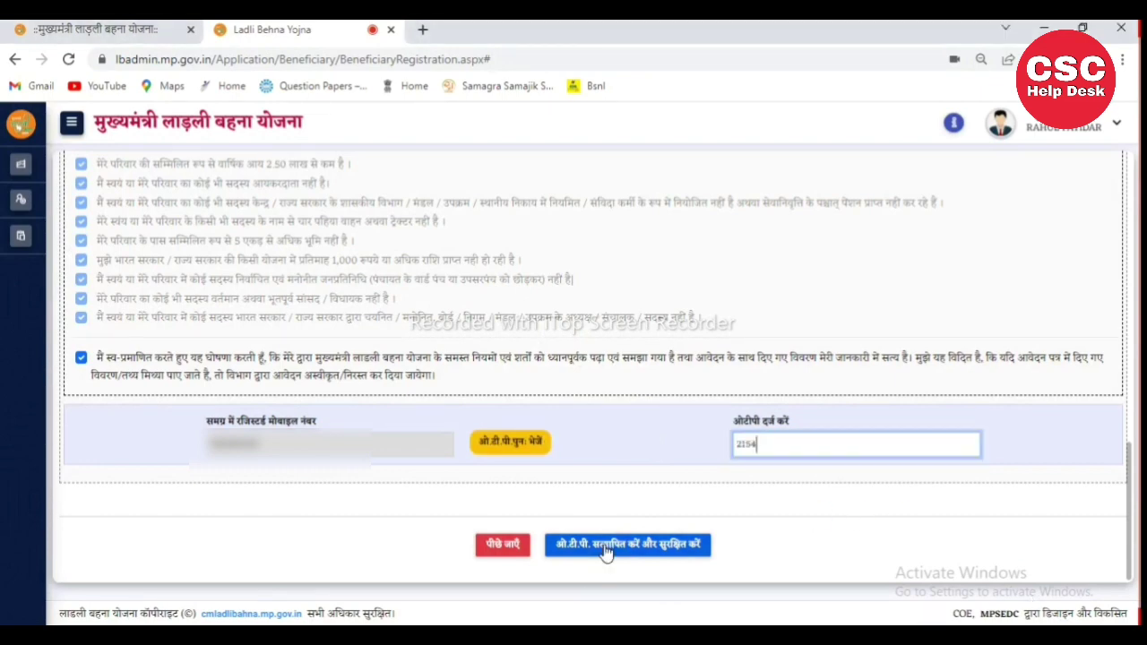
left_click(605, 547)
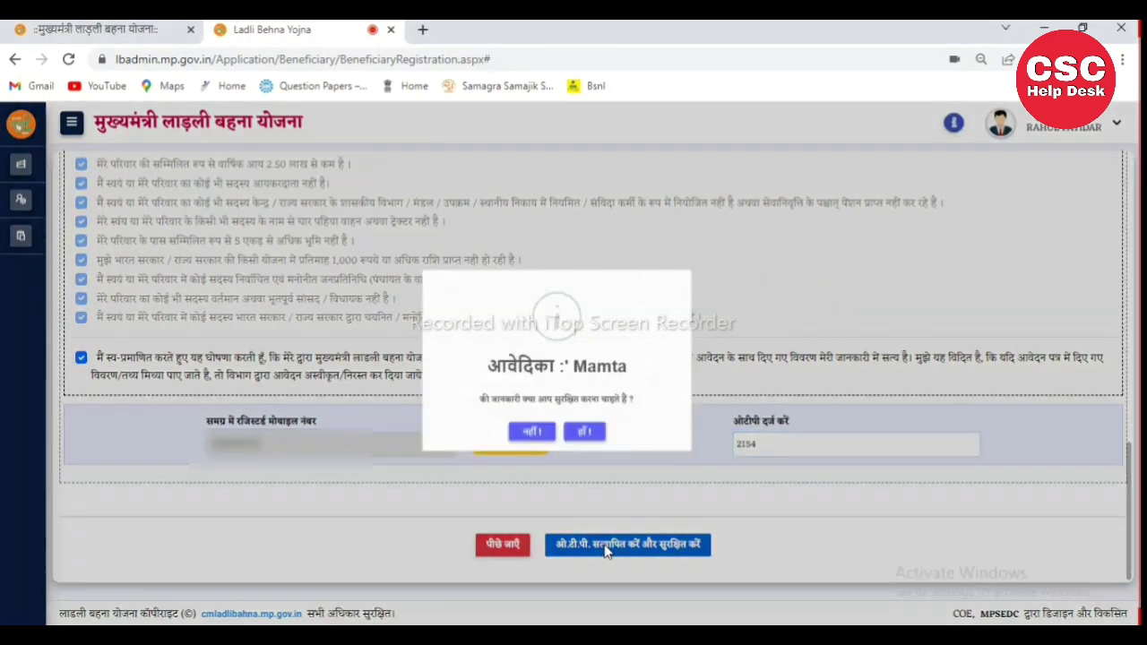
- Answer हाँ to save the applicant's details and receive the application number
left_click(590, 446)
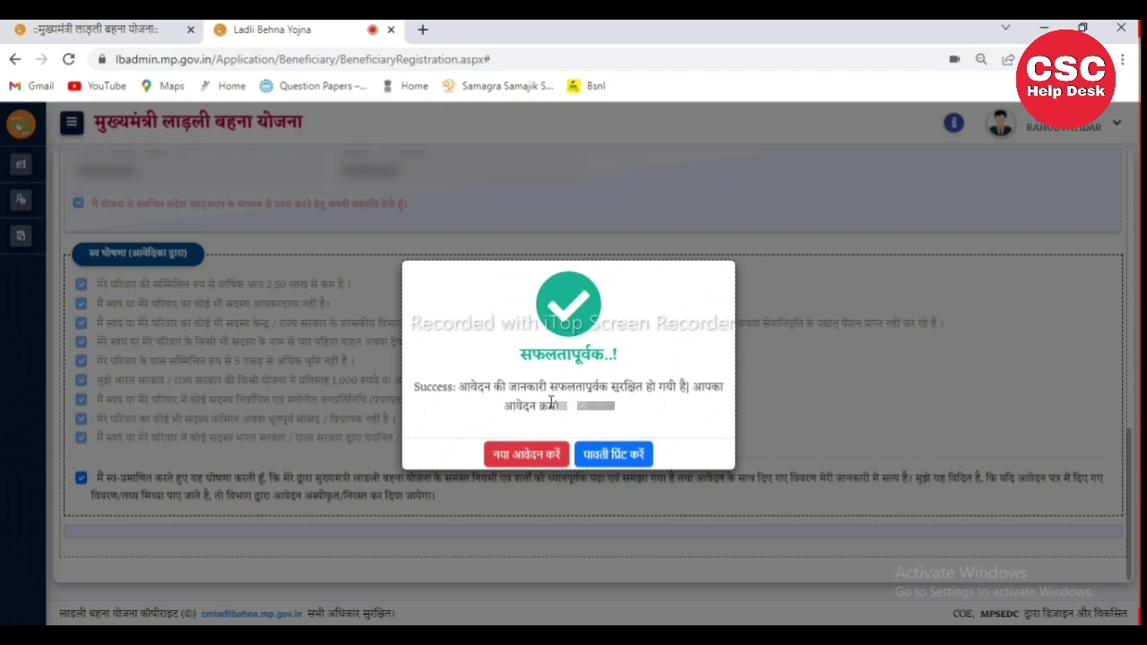
- Open the printable application receipt via 'पावती प्रिंट करें'
left_click(598, 454)
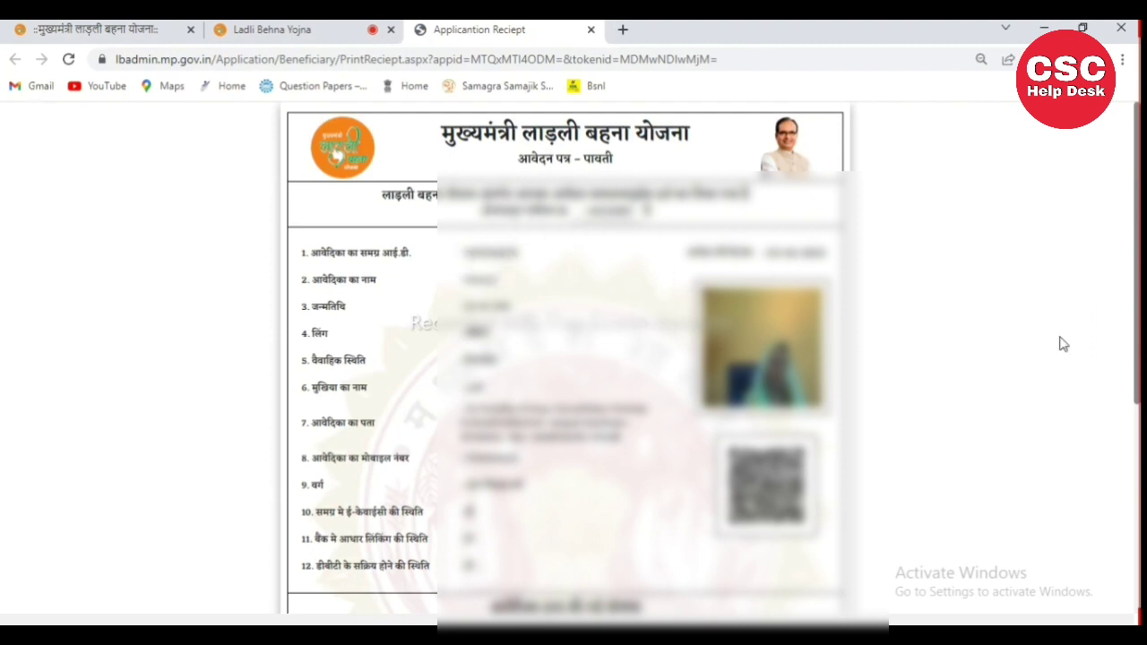
left_click_drag(1141, 320, 1142, 229)
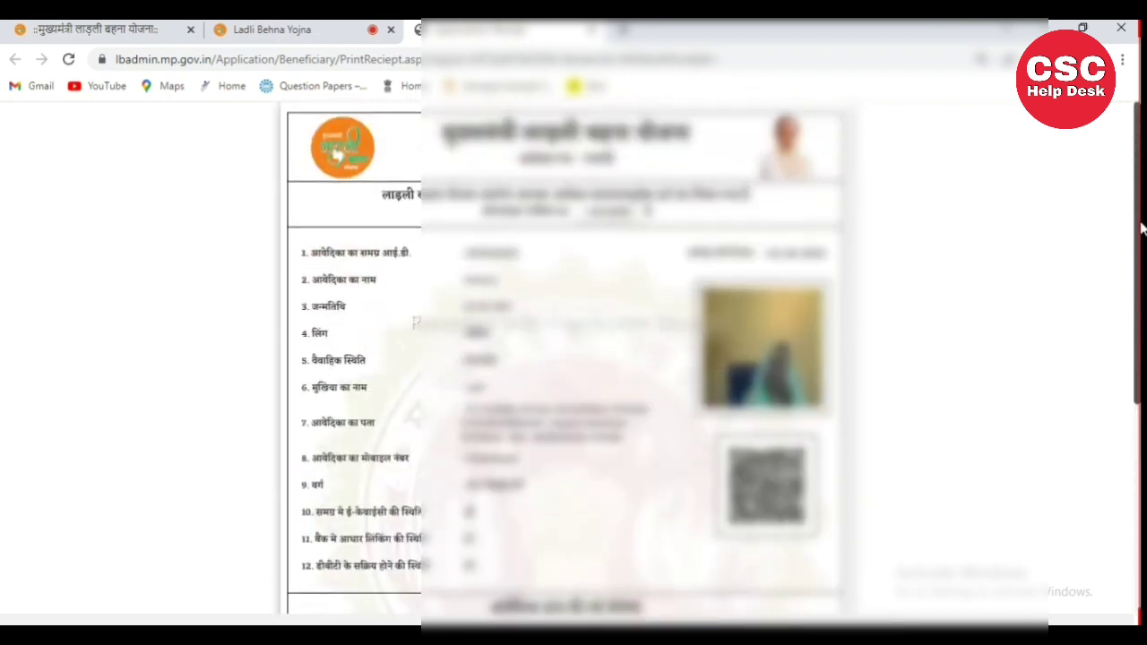